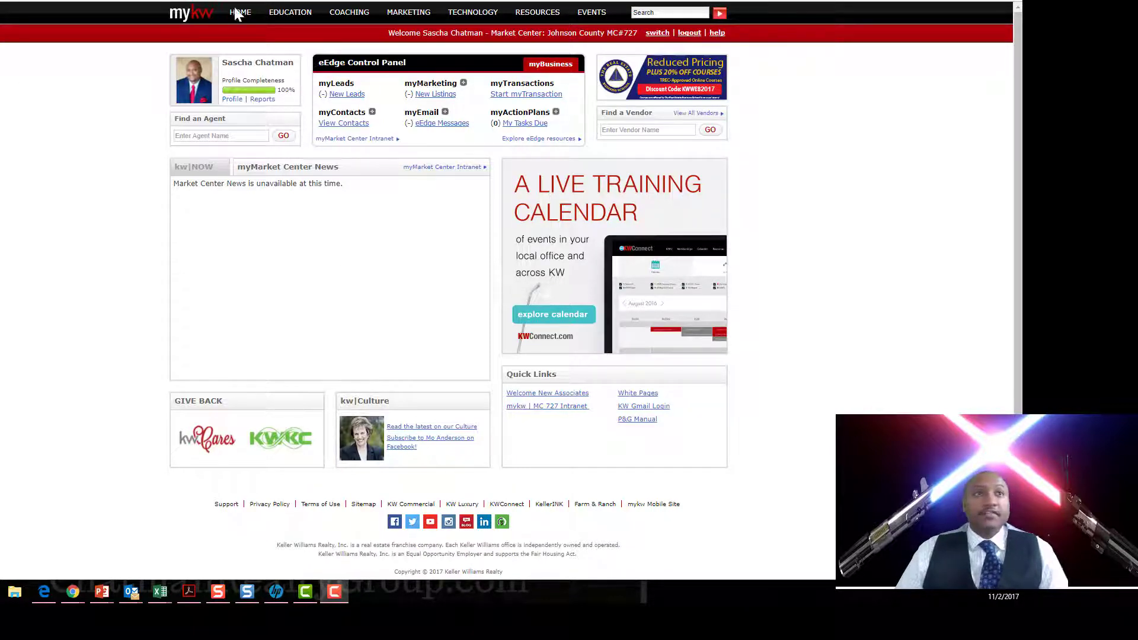
Bring up the MyKW EDUCATION dropdown listing the education sites, including KWConnect.
mouse_move(240, 12)
mouse_move(300, 20)
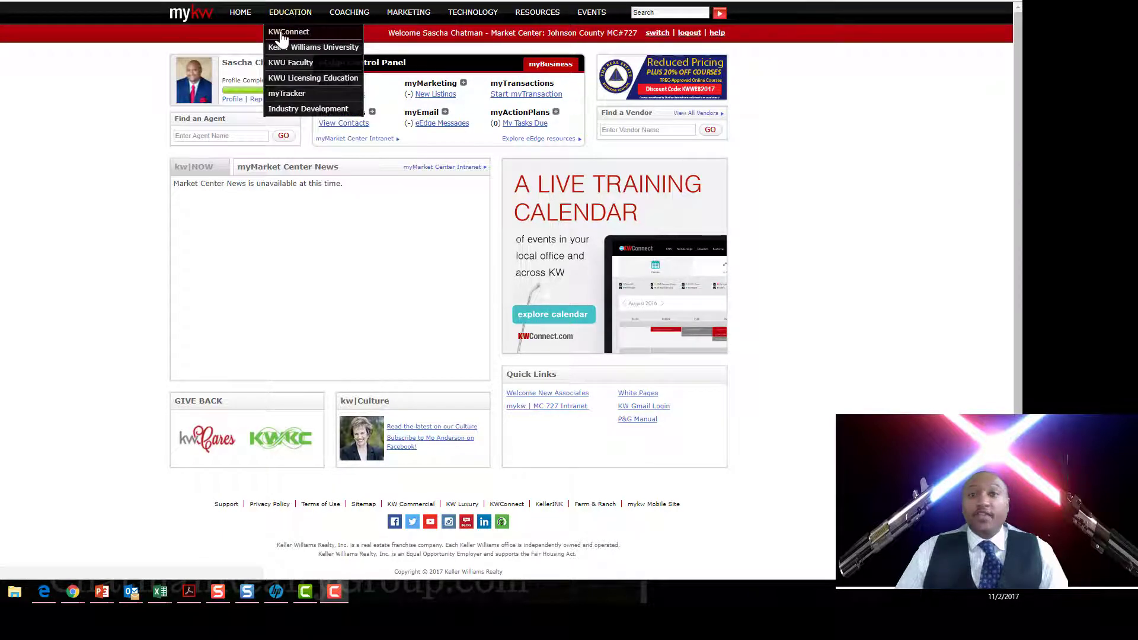
Open KWConnect and run a site-wide search for 'listing presentations'.
left_click(282, 39)
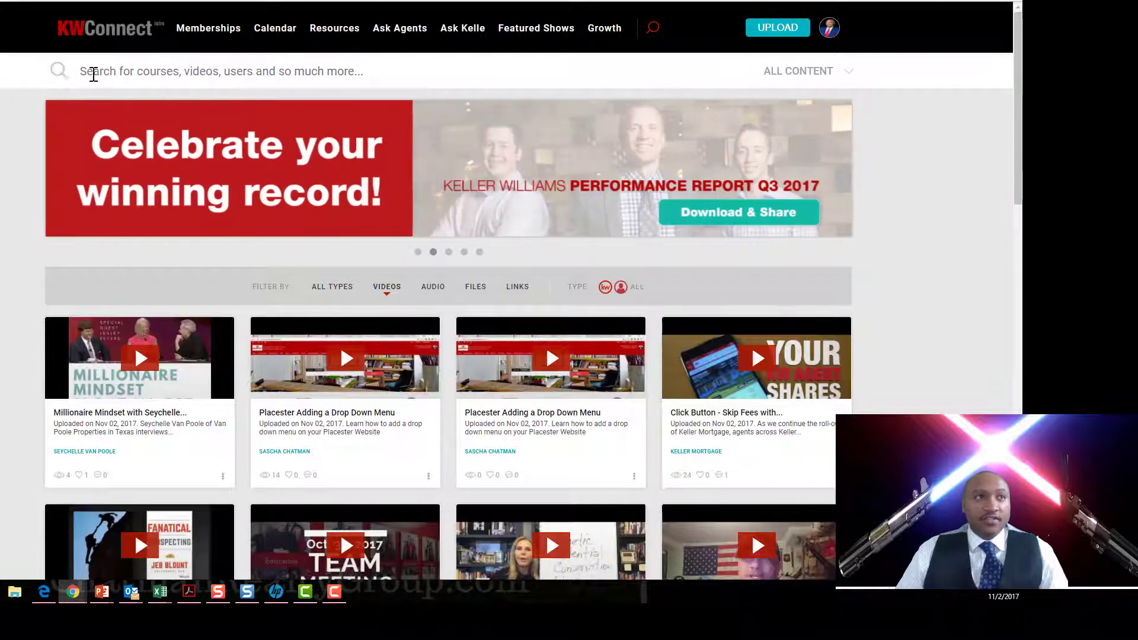
left_click(116, 75)
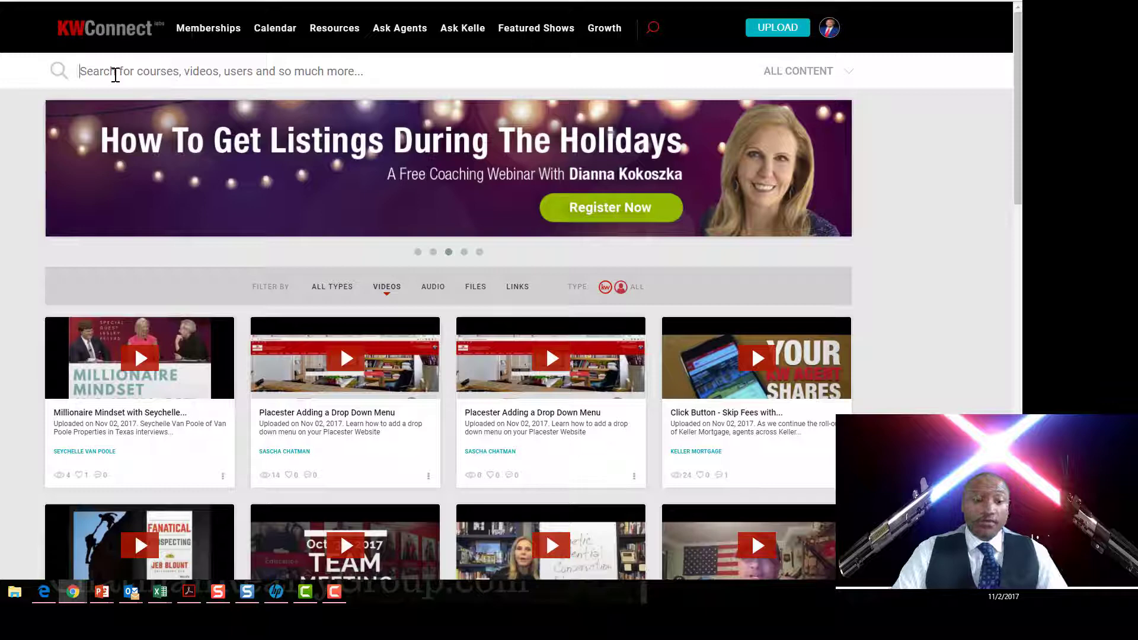
type("listing p")
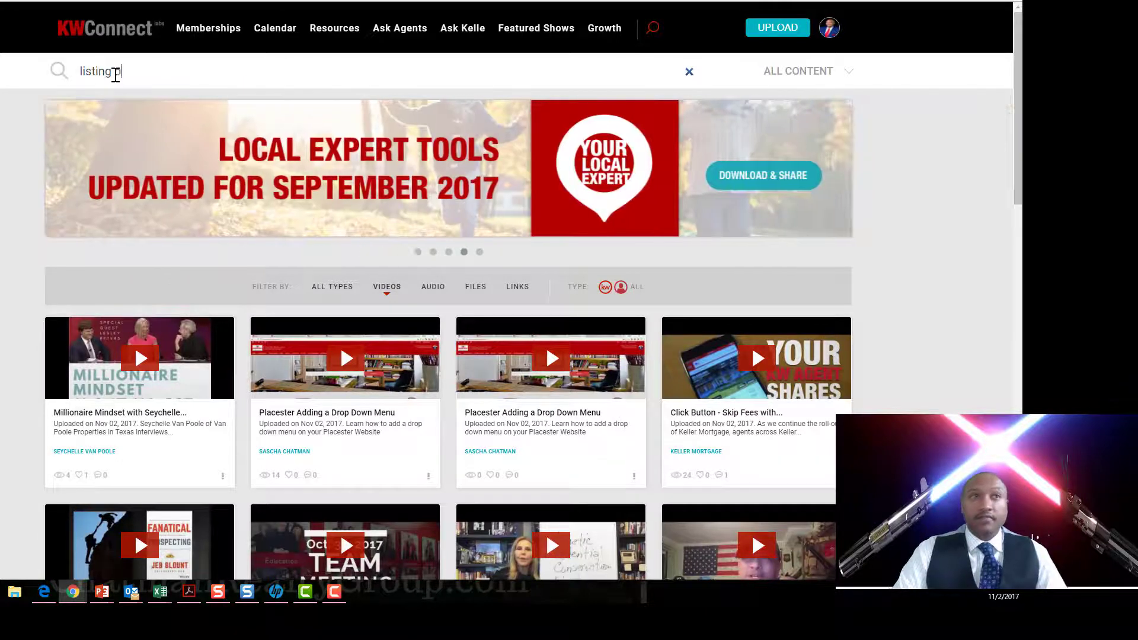
type("resen")
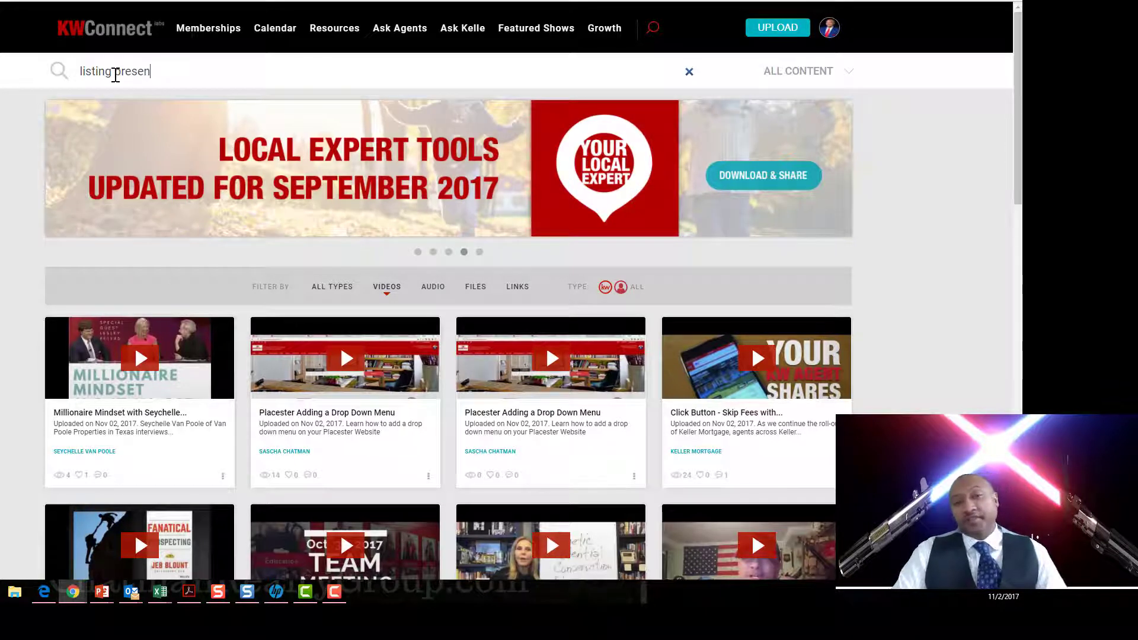
type("tations")
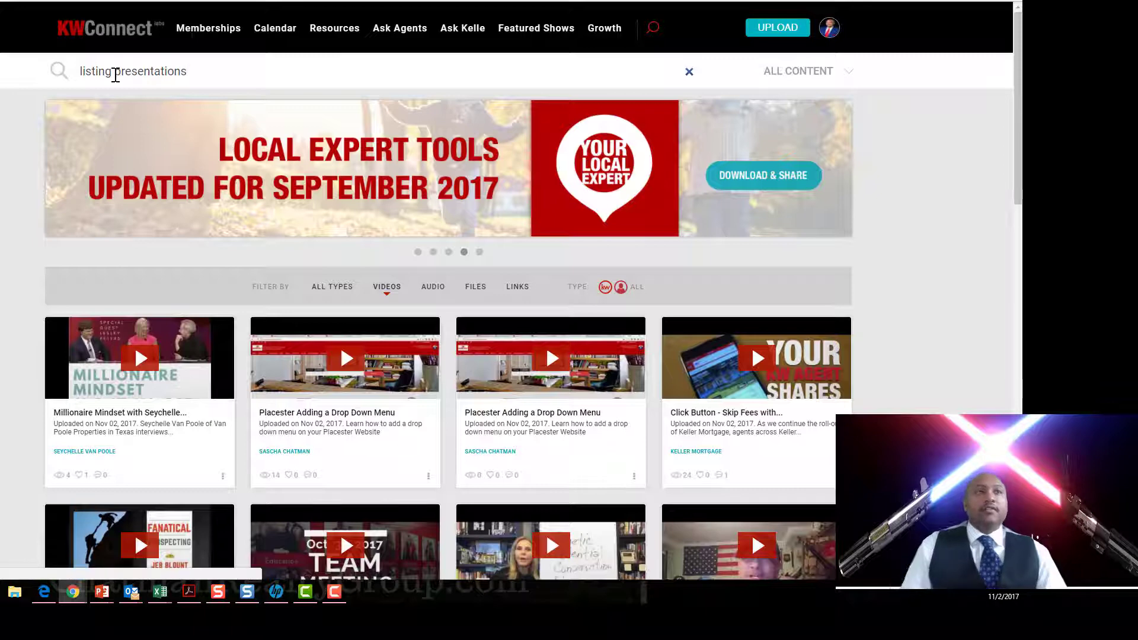
key("Return")
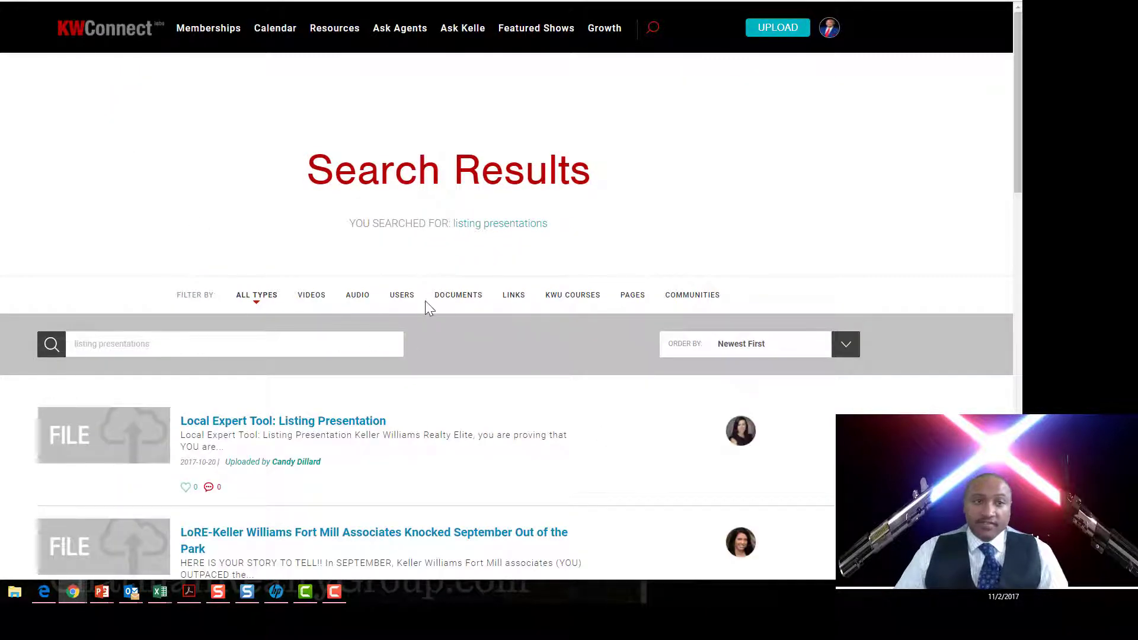
Open the 'Local Expert Tool: Listing Presentation' result and look over its detail page.
scroll(379, 334, "down", 4)
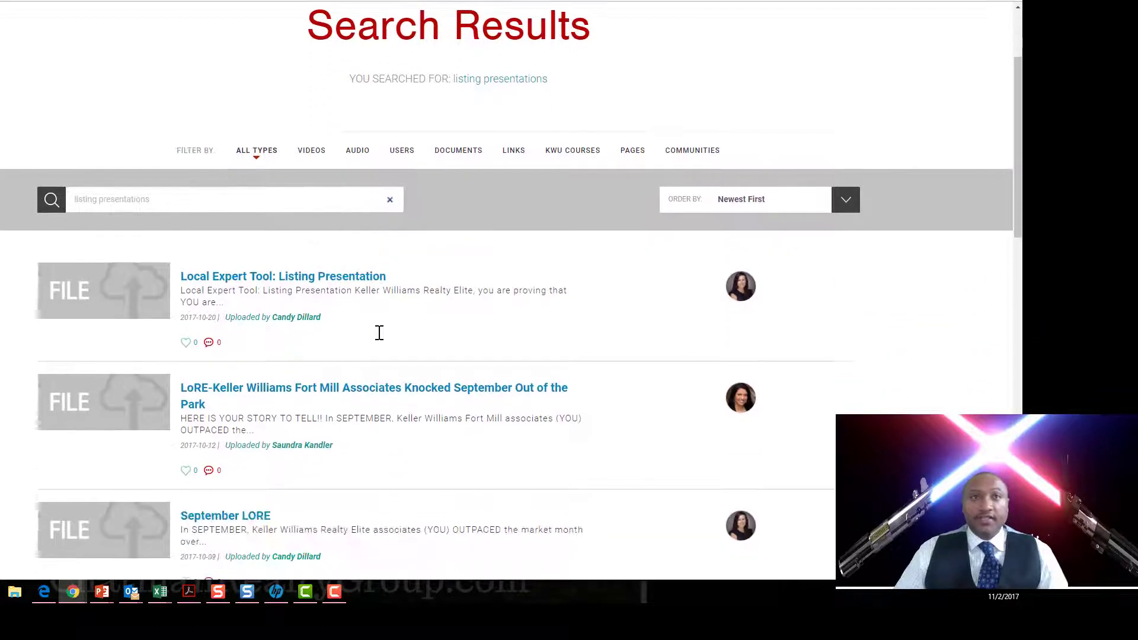
scroll(296, 285, "up", 1)
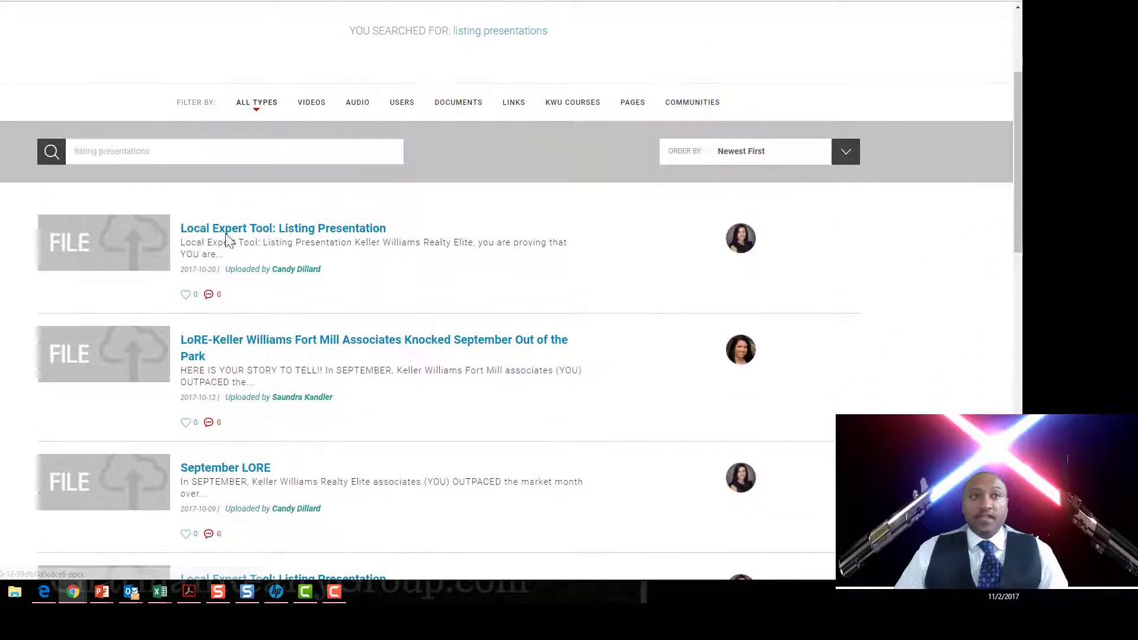
left_click(216, 230)
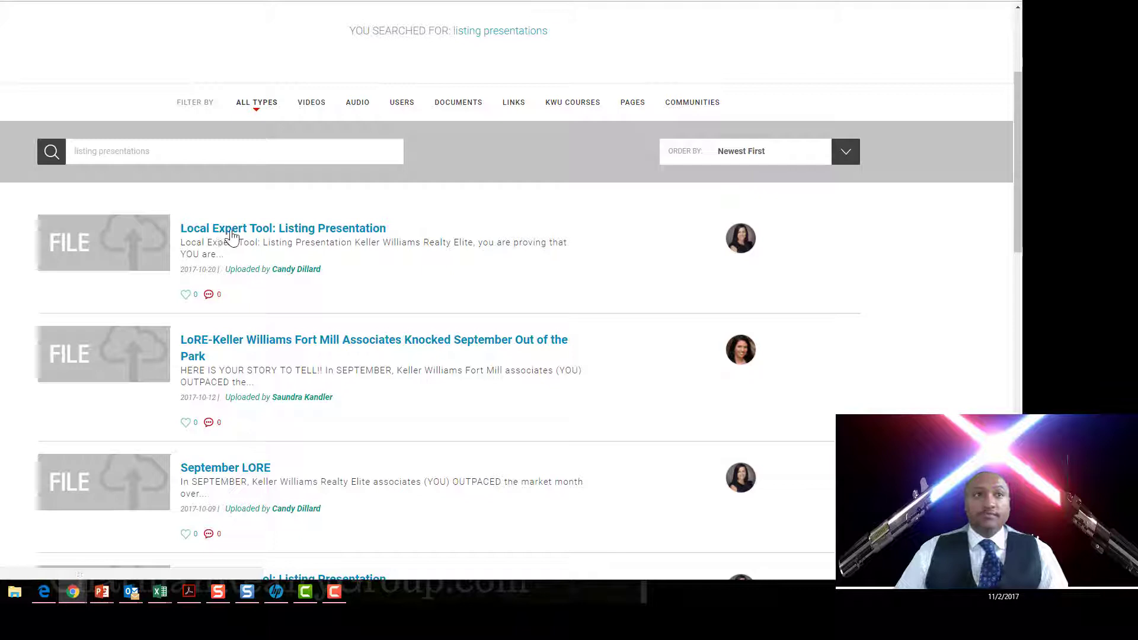
scroll(245, 216, "down", 3)
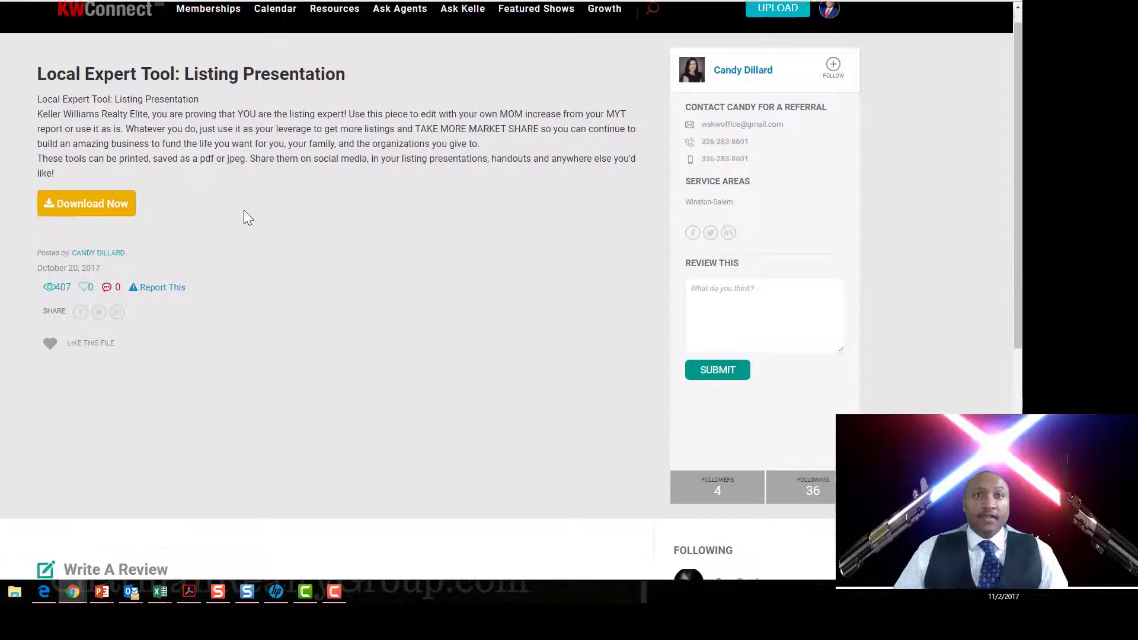
scroll(243, 216, "up", 1)
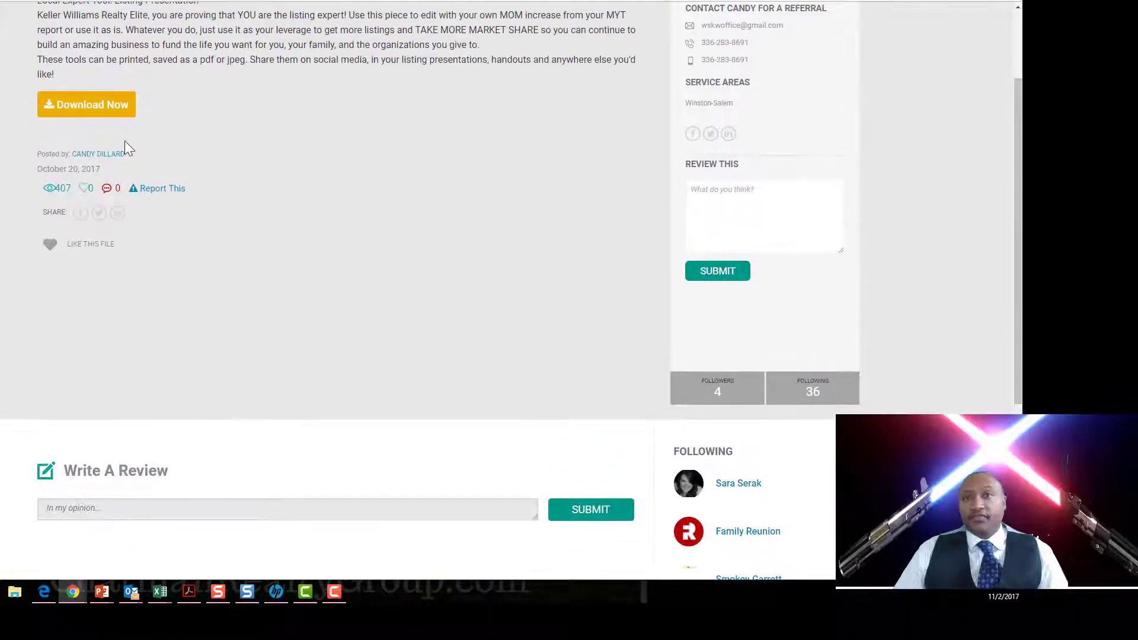
scroll(70, 118, "up", 1)
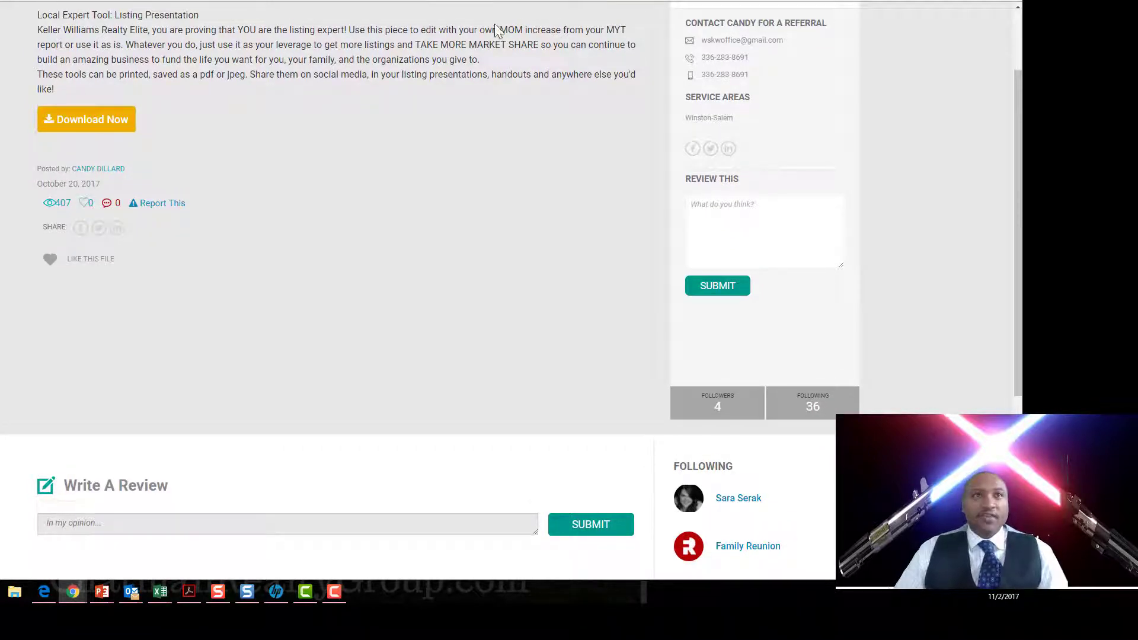
scroll(406, 173, "down", 5)
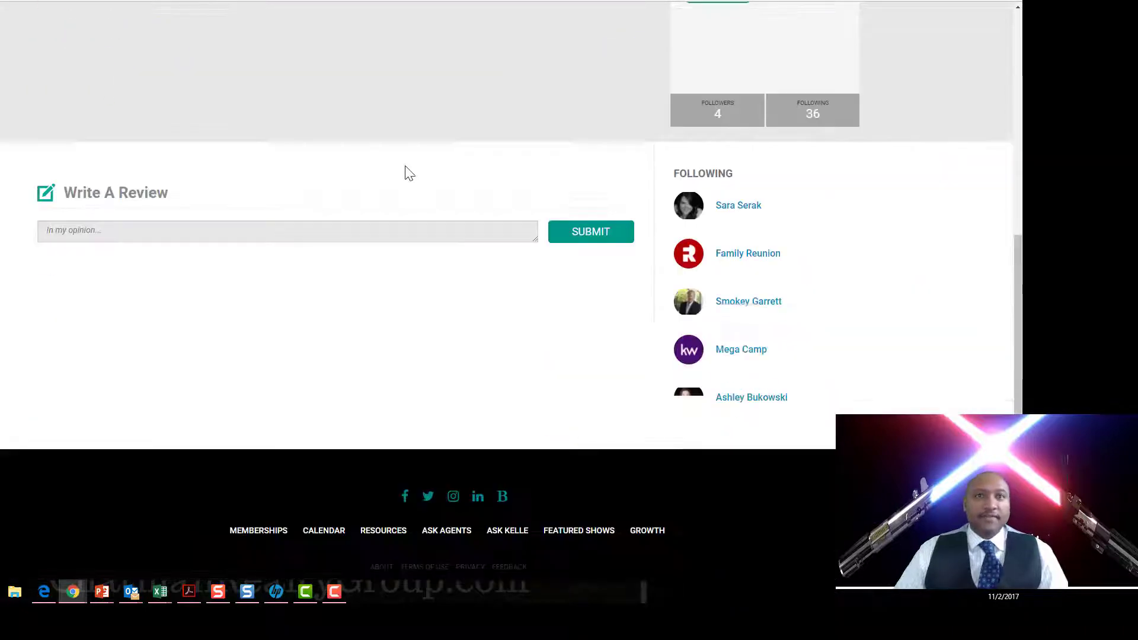
scroll(201, 186, "up", 6)
Download ListingPresentationMC917 and save it into the Marketing folder.
left_click(75, 157)
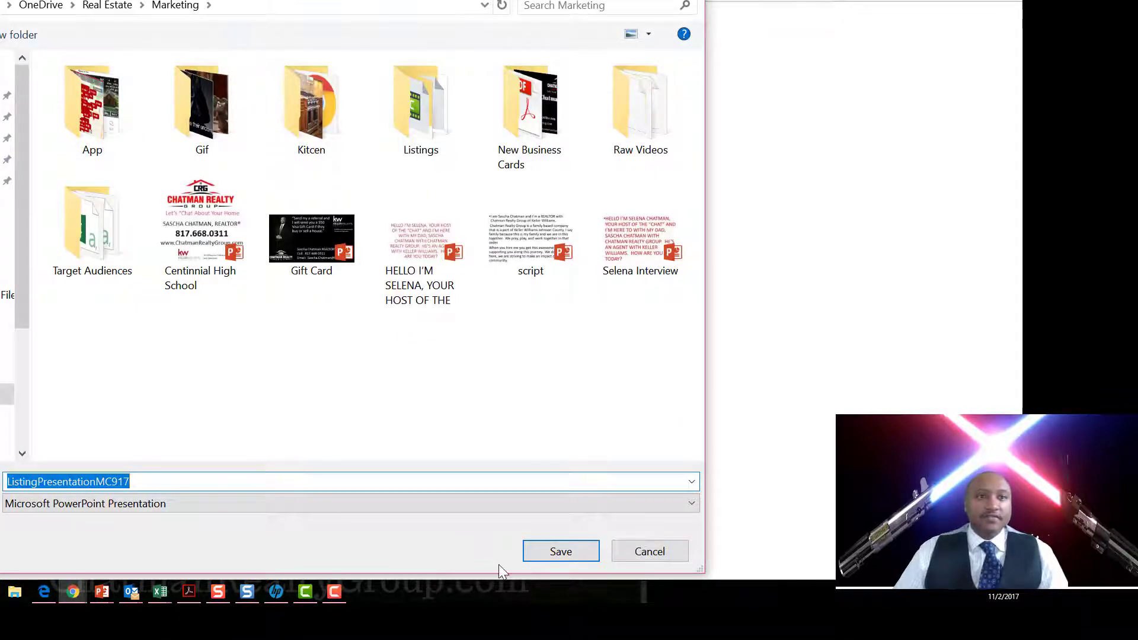
left_click(543, 555)
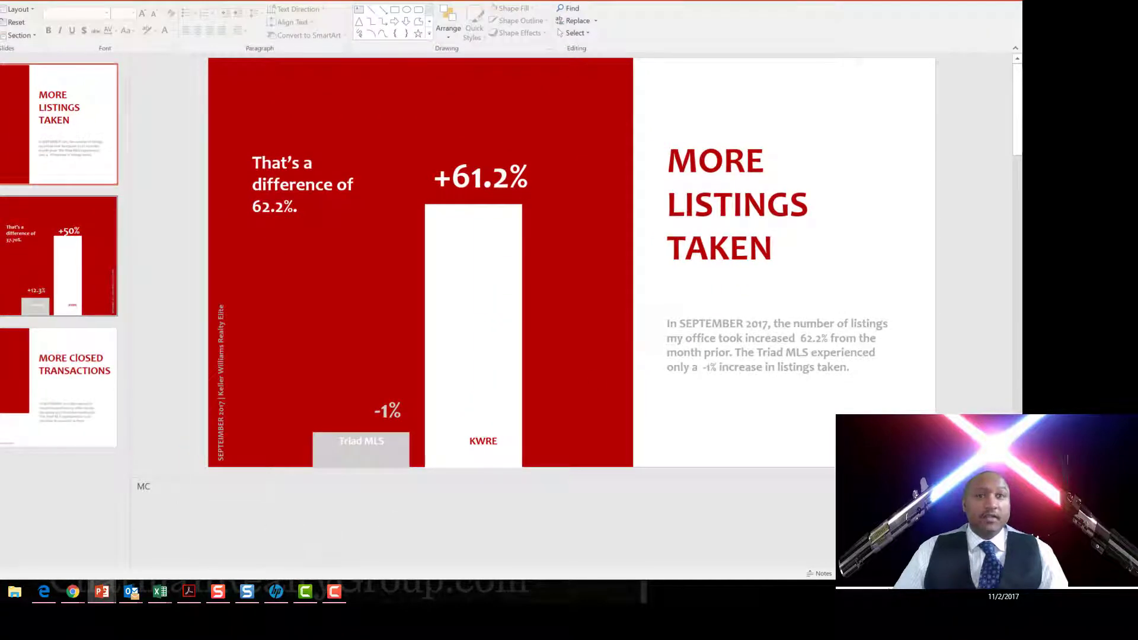
Page through the presentation from slide 2 to MORE CLOSED TRANSACTIONS and back.
left_click(37, 282)
key("Down")
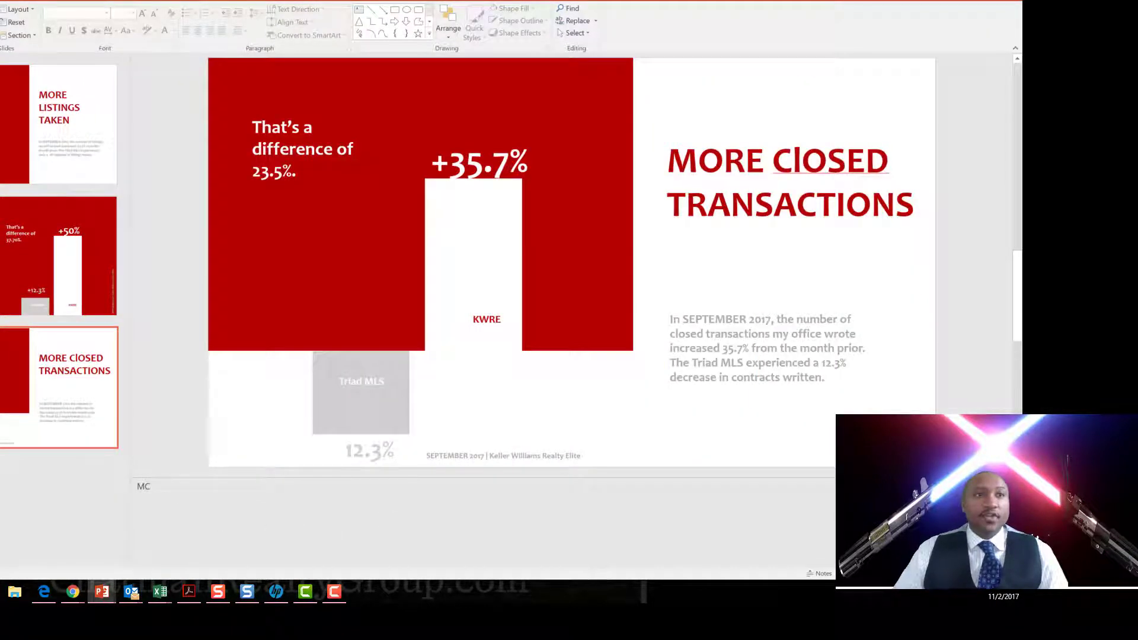
key("Up")
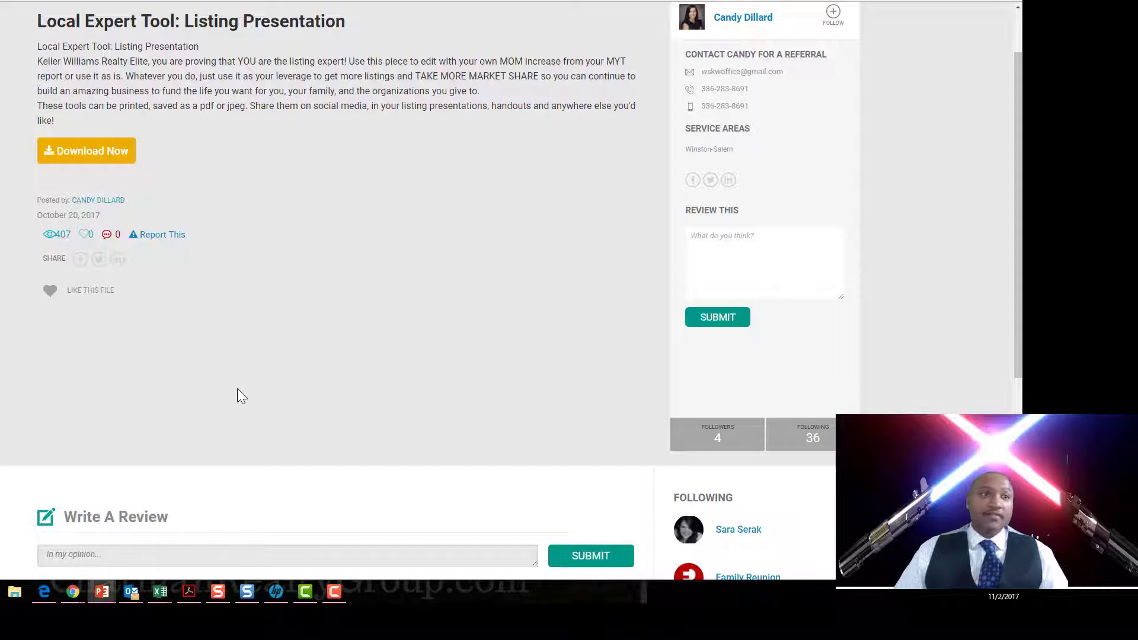
Go back from the file page to the 'listing presentations' search results.
scroll(237, 397, "down", 3)
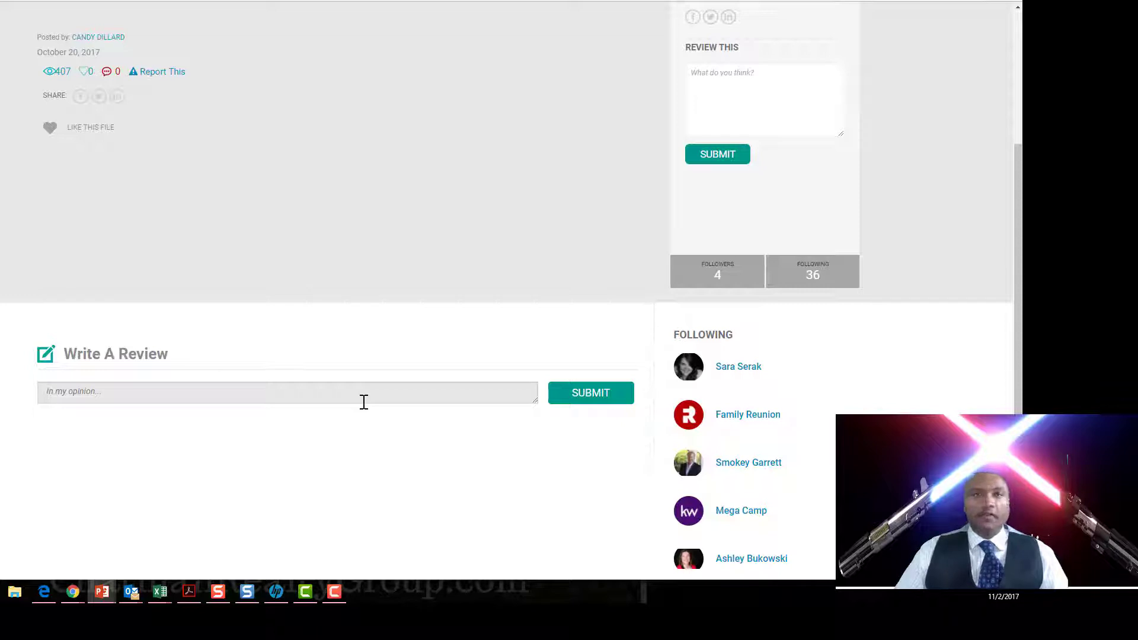
scroll(364, 402, "up", 4)
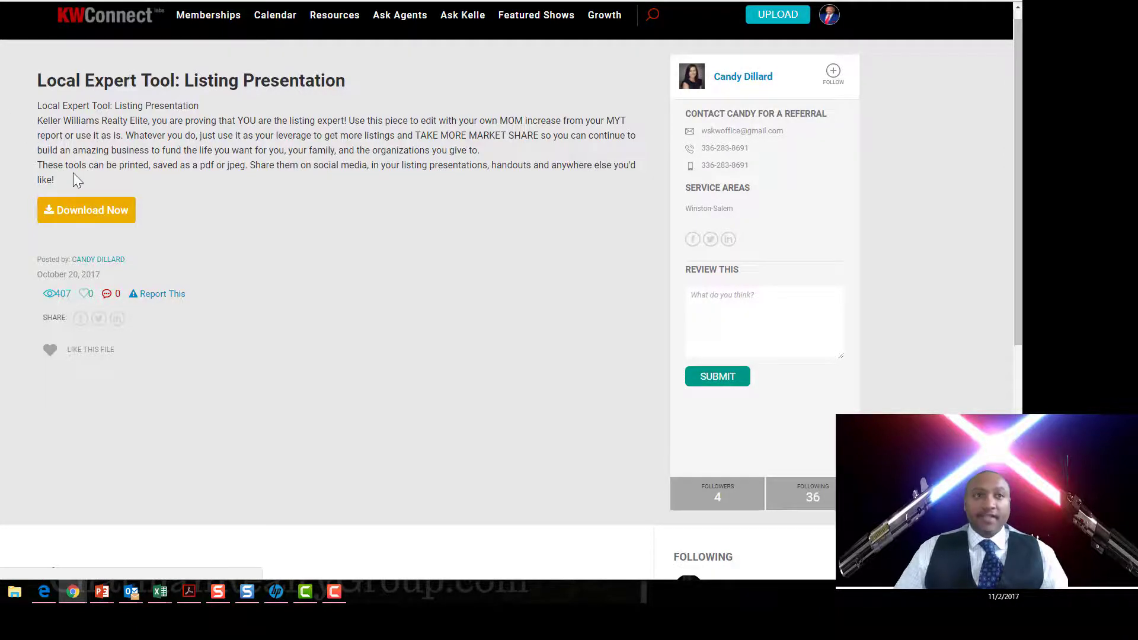
key("alt+Left")
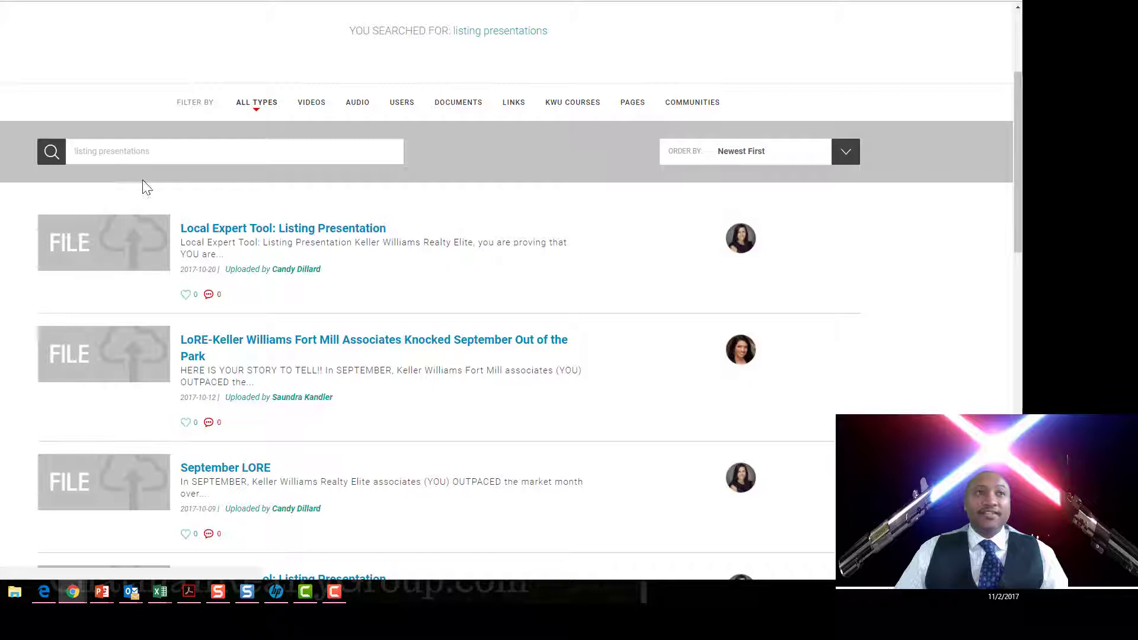
Filter the 'listing presentations' results to Videos and review the video list.
left_click(180, 154)
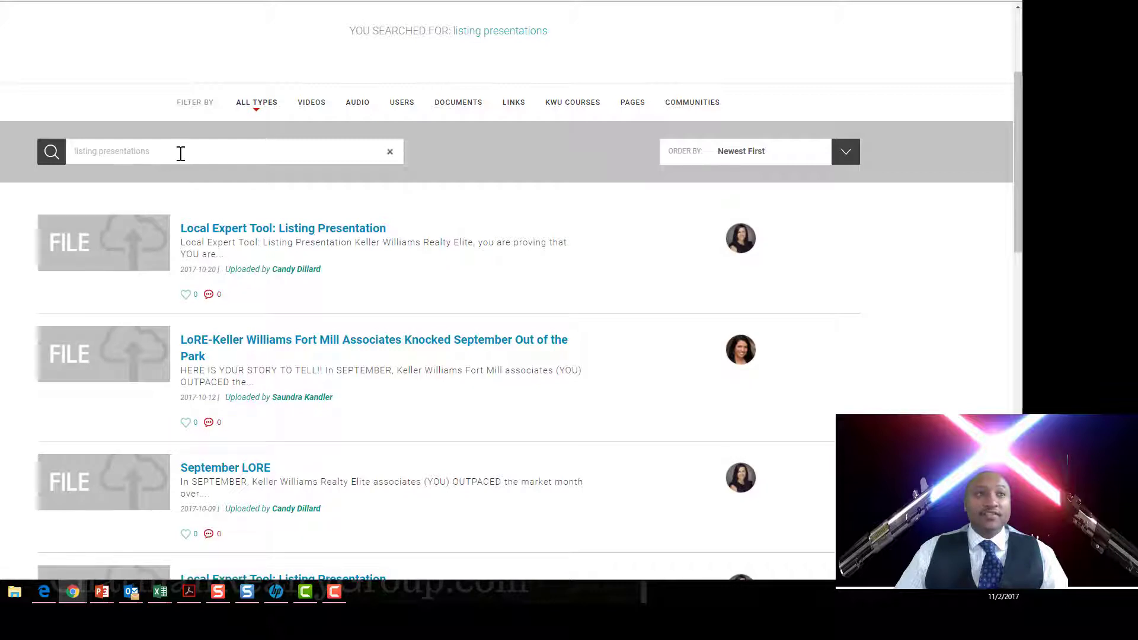
left_click(311, 107)
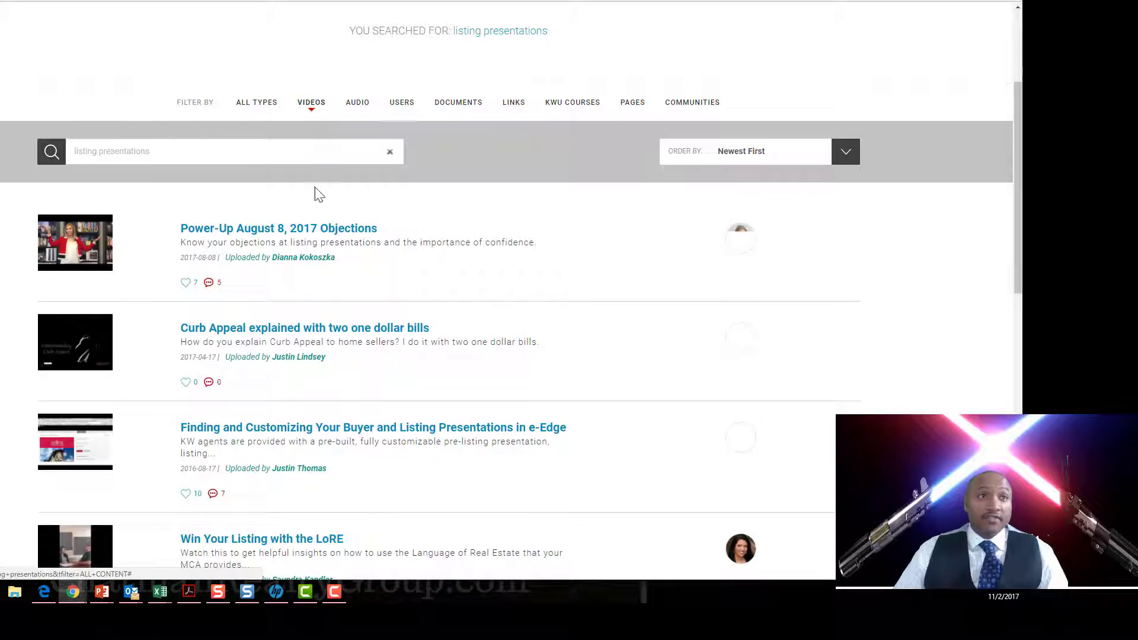
scroll(236, 275, "down", 2)
scroll(236, 276, "down", 1)
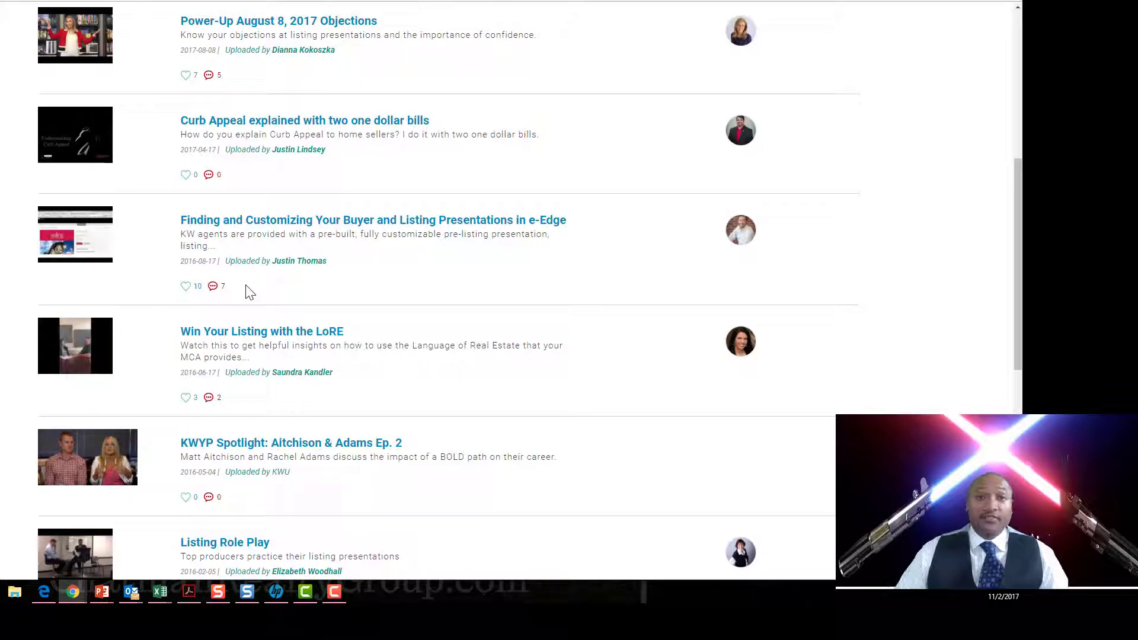
scroll(278, 302, "up", 6)
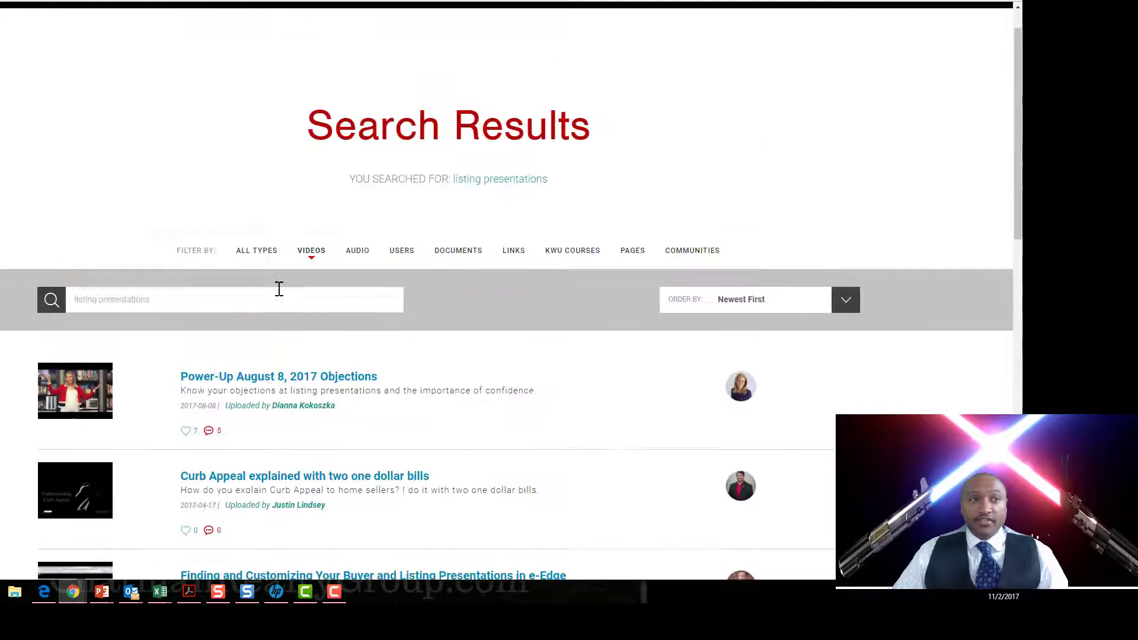
scroll(279, 289, "up", 1)
left_click(308, 345)
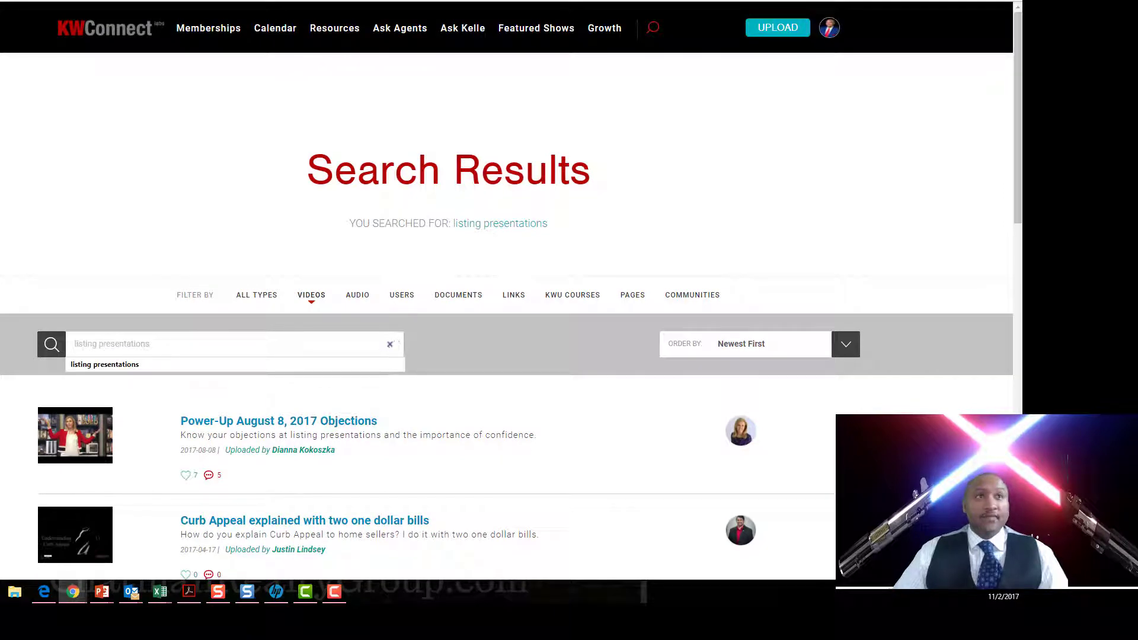
Clear the search text and open My Profile on its About Me section.
left_click(59, 188)
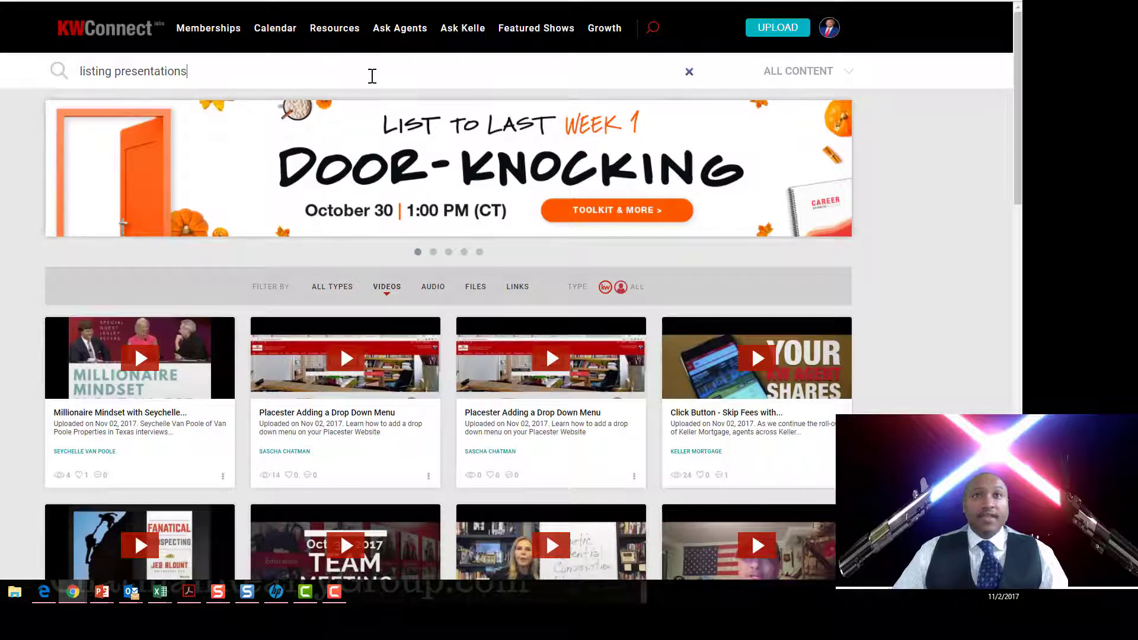
left_click(689, 71)
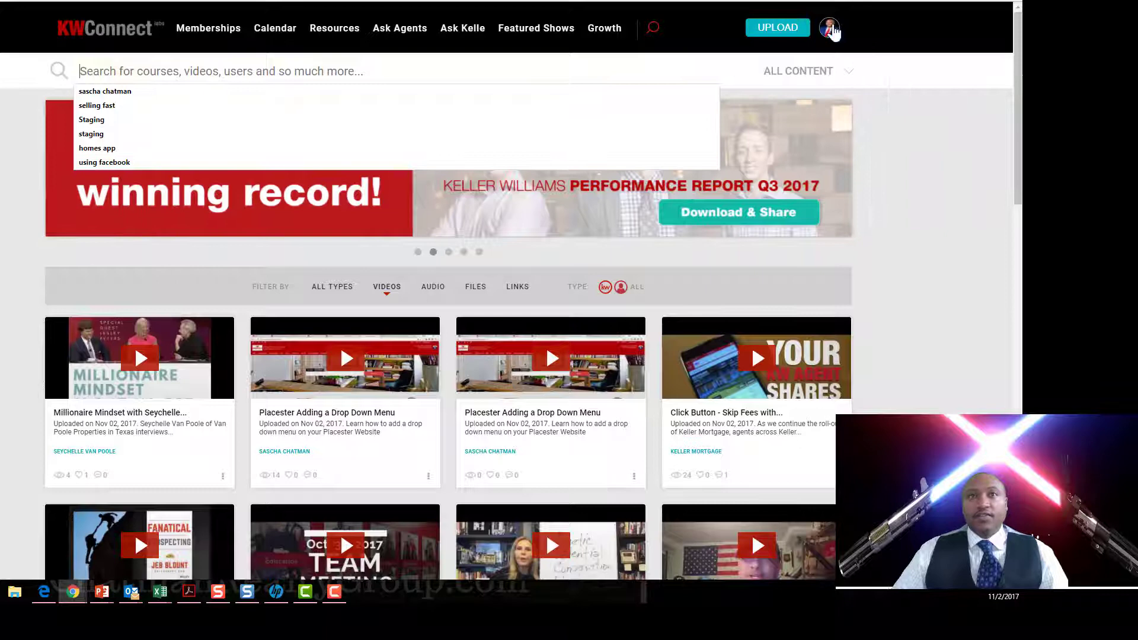
left_click(830, 30)
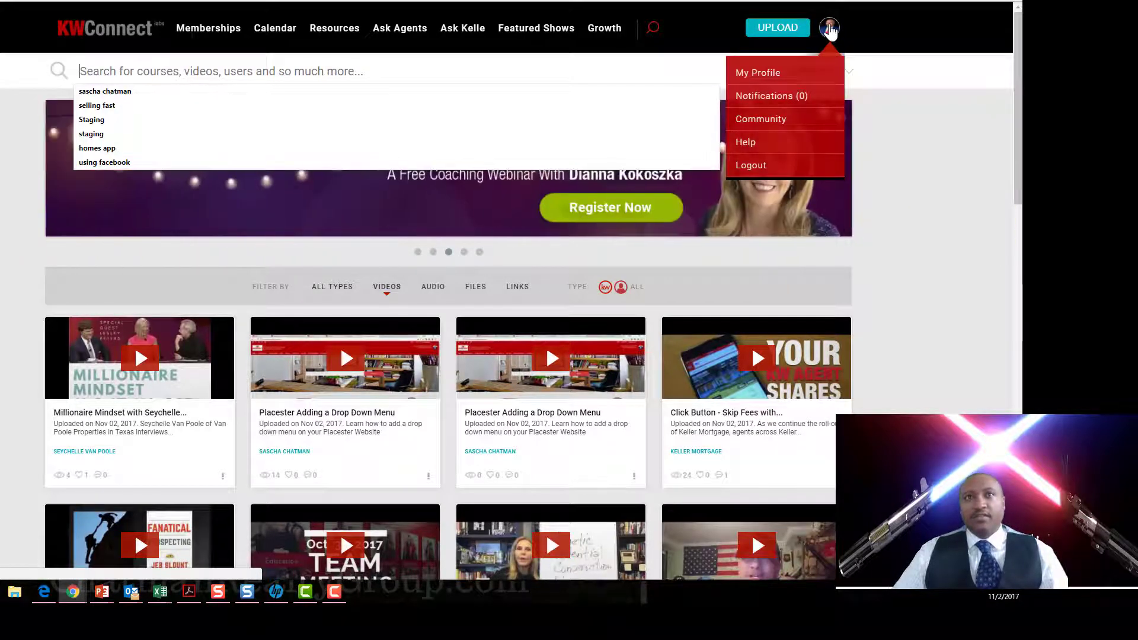
left_click(831, 30)
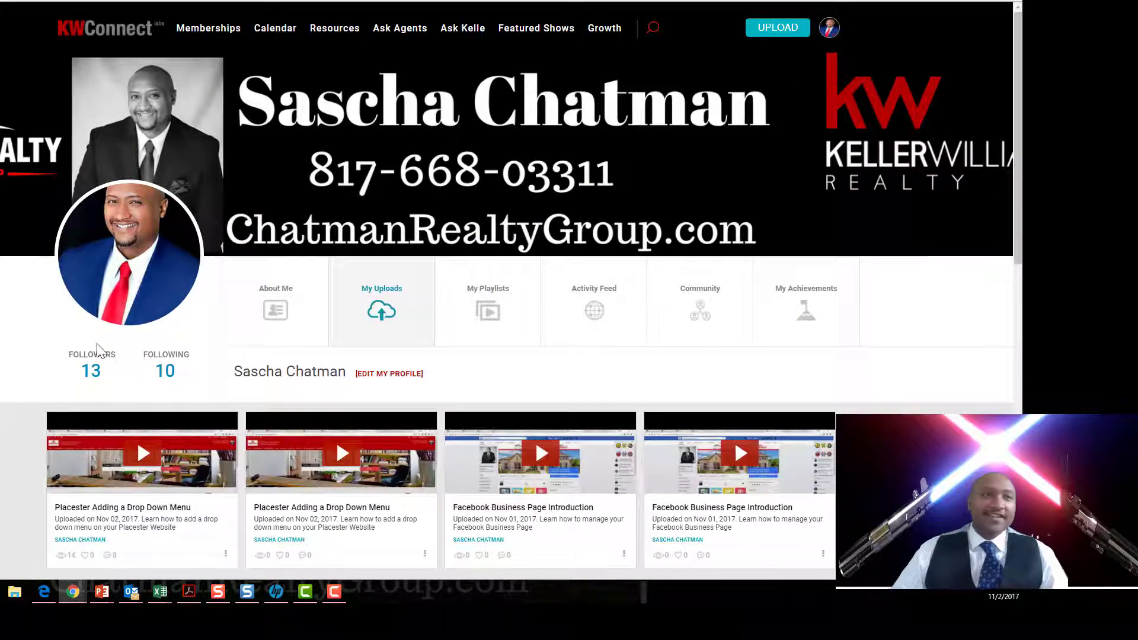
left_click(282, 304)
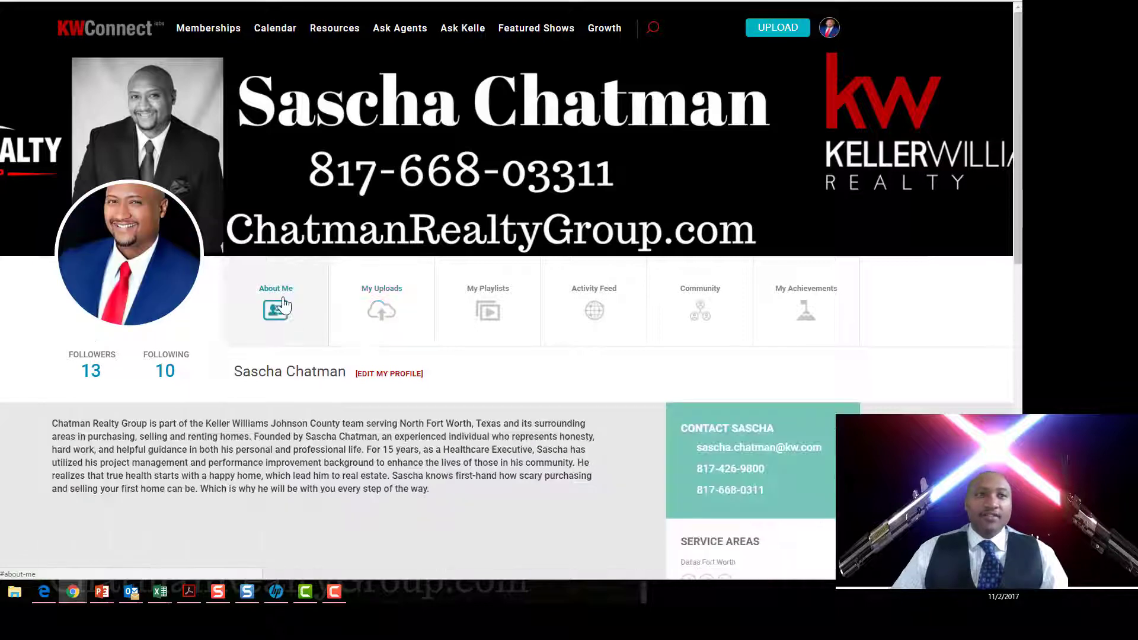
scroll(283, 308, "down", 3)
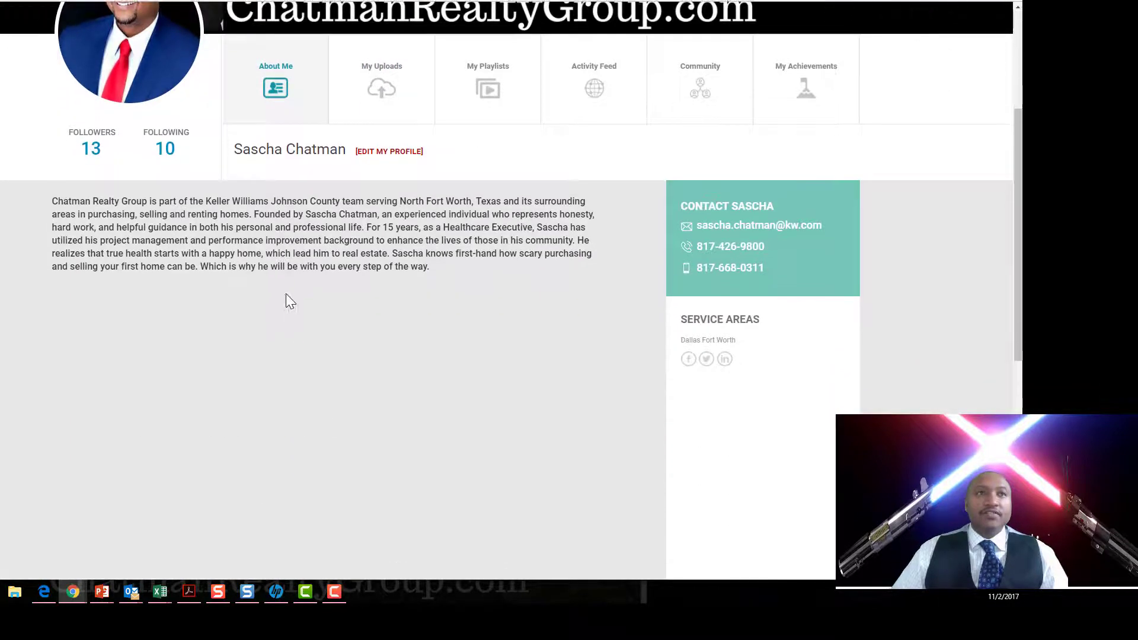
In Edit My Profile, delete the 175,000.00 value from the Google plus field.
left_click(364, 158)
scroll(199, 308, "down", 2)
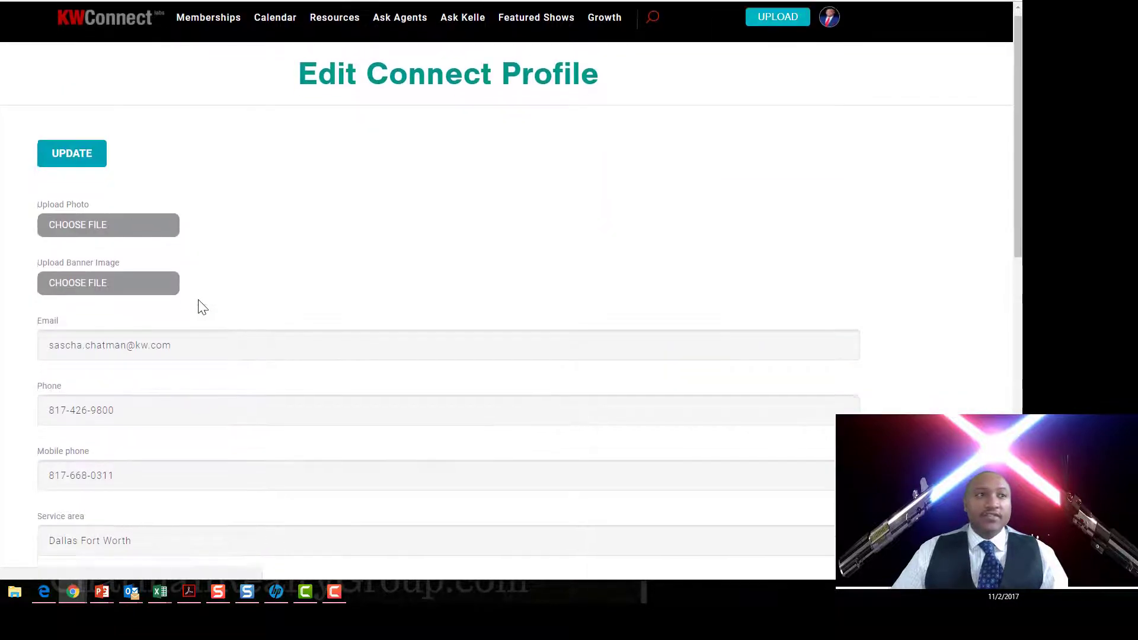
scroll(202, 323, "down", 4)
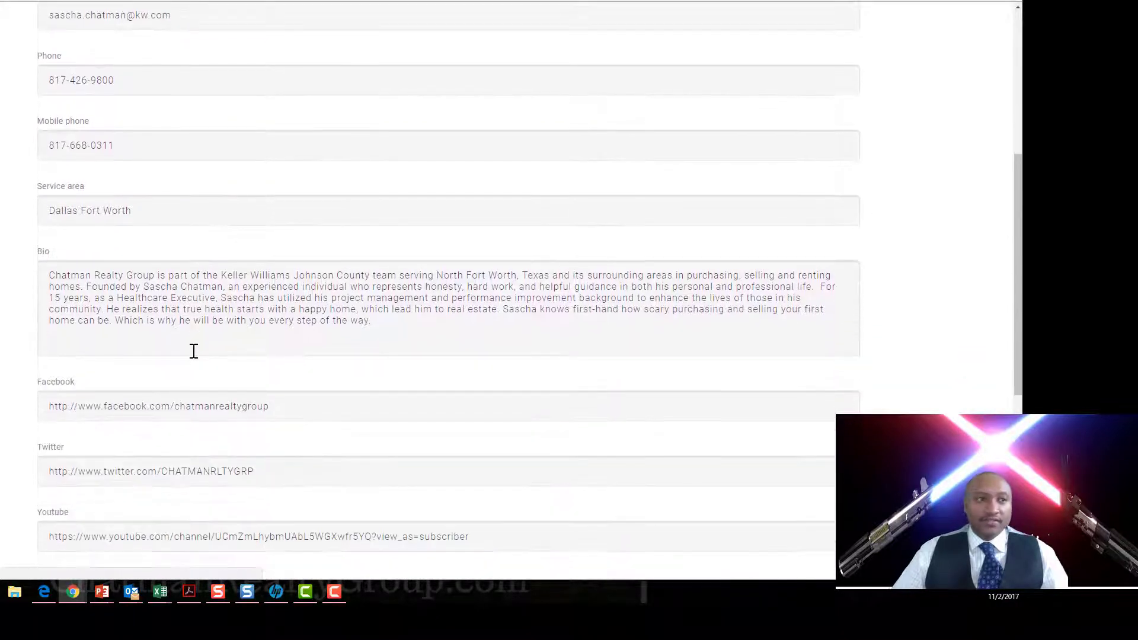
scroll(197, 360, "down", 7)
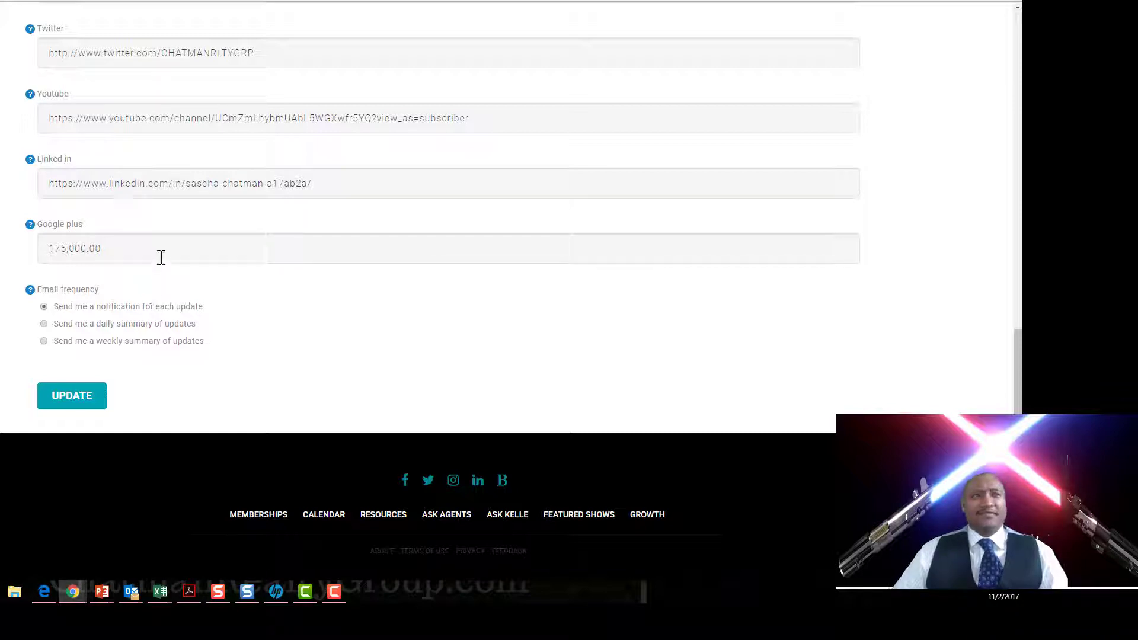
left_click_drag(157, 251, 15, 251)
key("BackSpace")
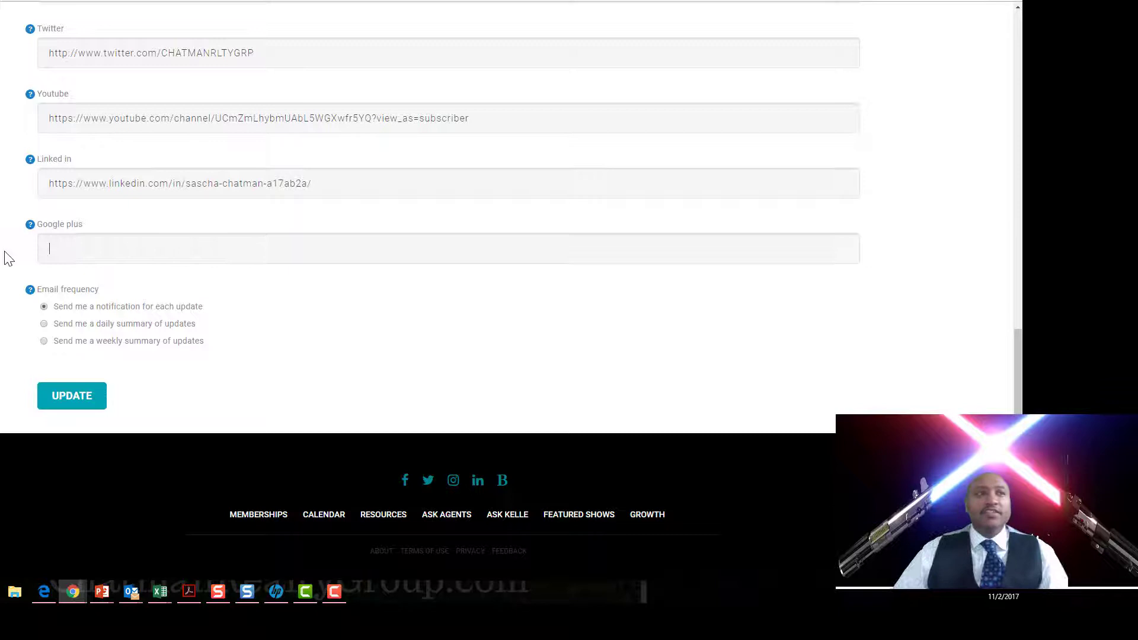
scroll(8, 258, "up", 4)
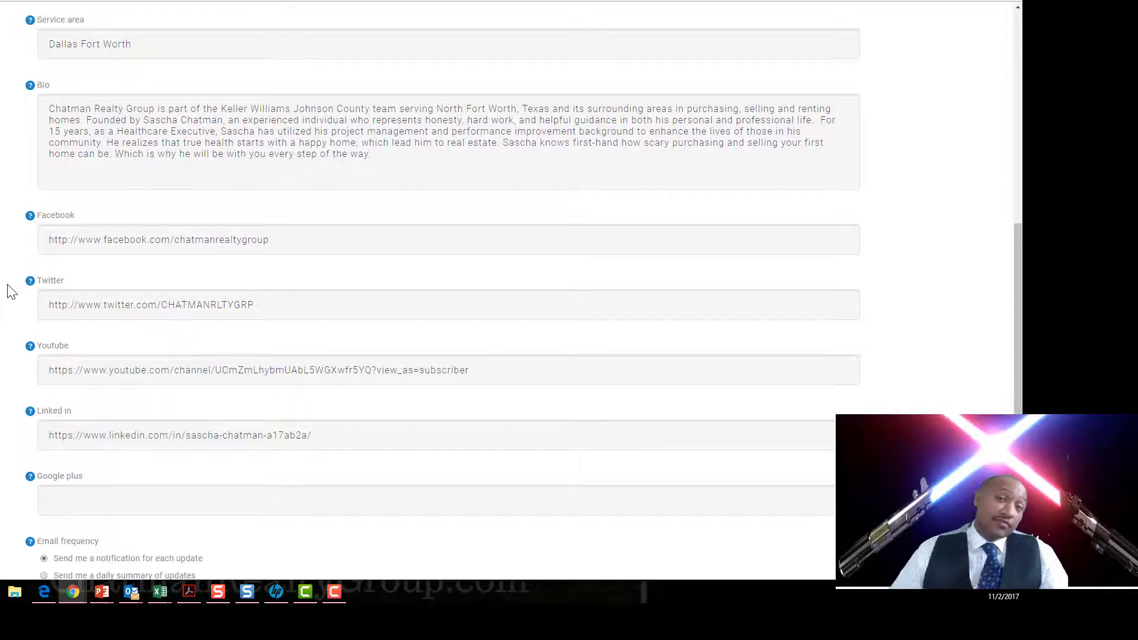
scroll(8, 292, "down", 4)
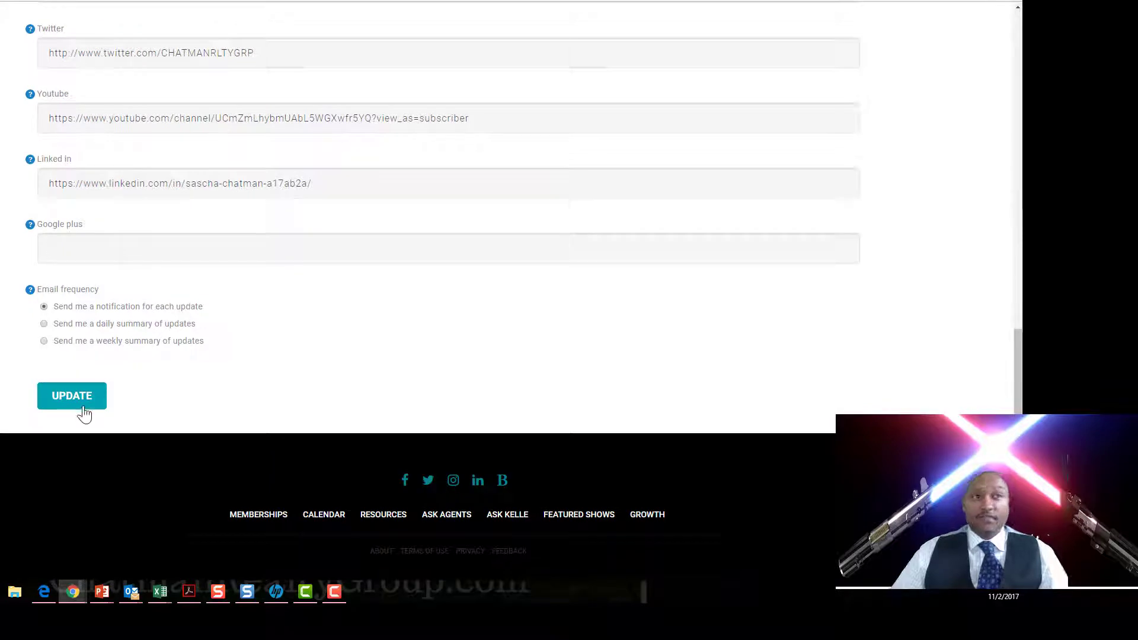
Save the profile edits with UPDATE, getting 'Changes successfully saved!'.
left_click(84, 412)
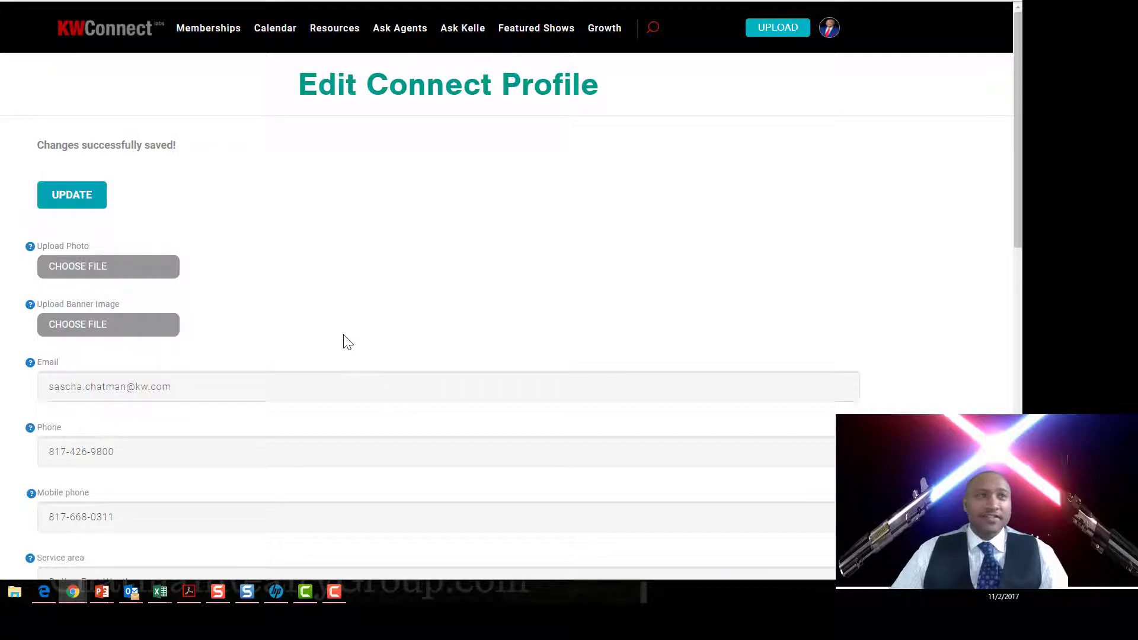
scroll(216, 278, "down", 1)
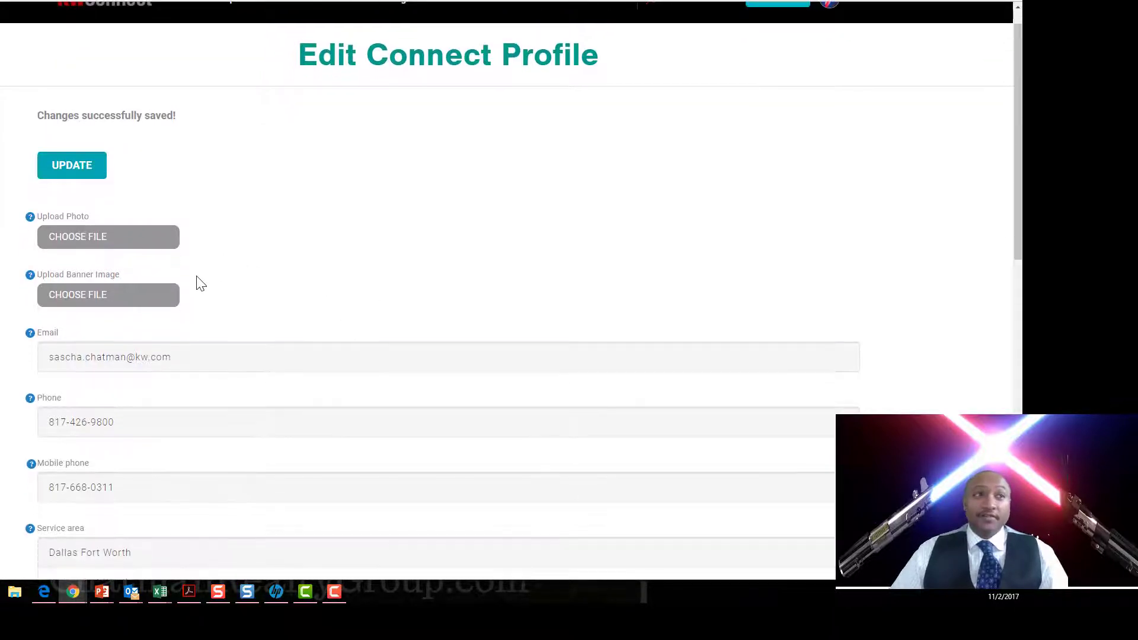
scroll(77, 261, "up", 1)
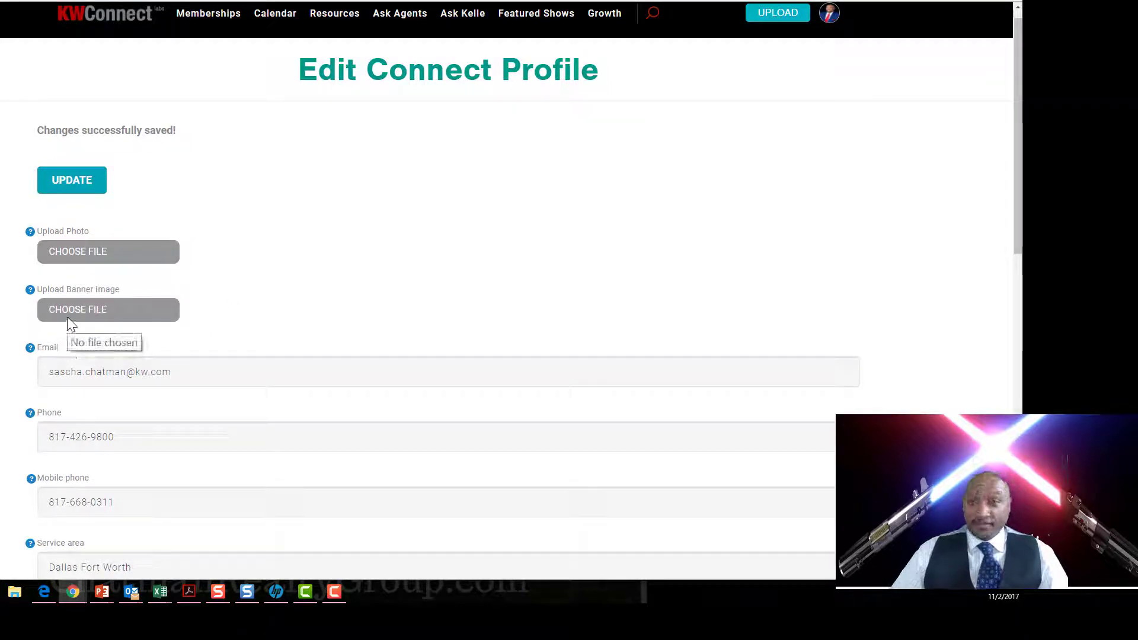
scroll(508, 322, "up", 1)
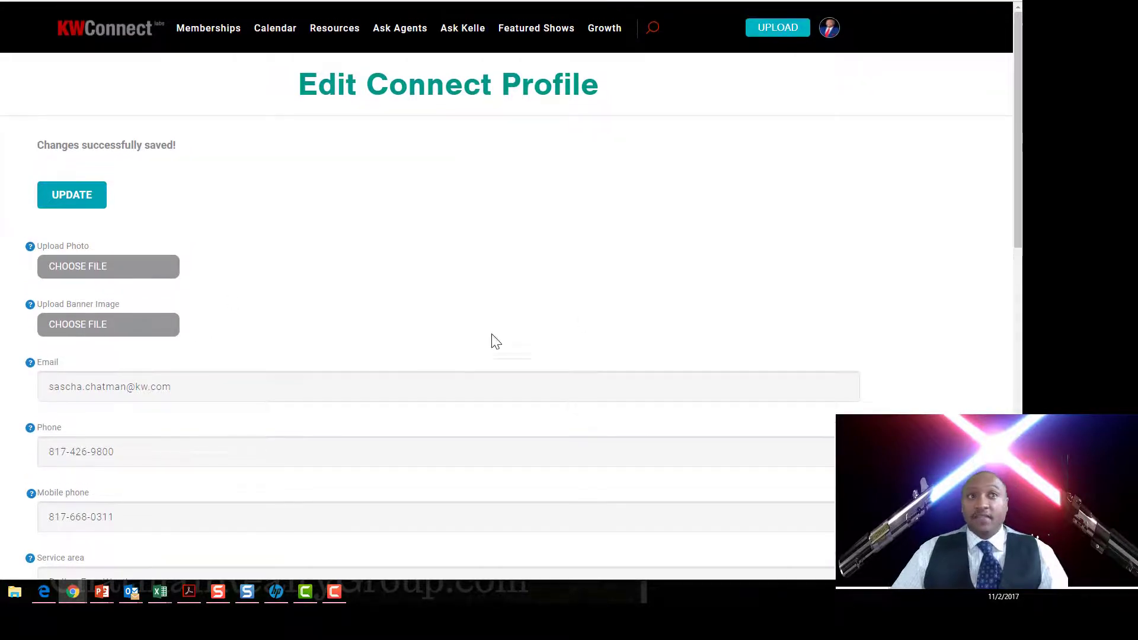
Start choosing a banner image but cancel, then open and close the account menu.
left_click(76, 329)
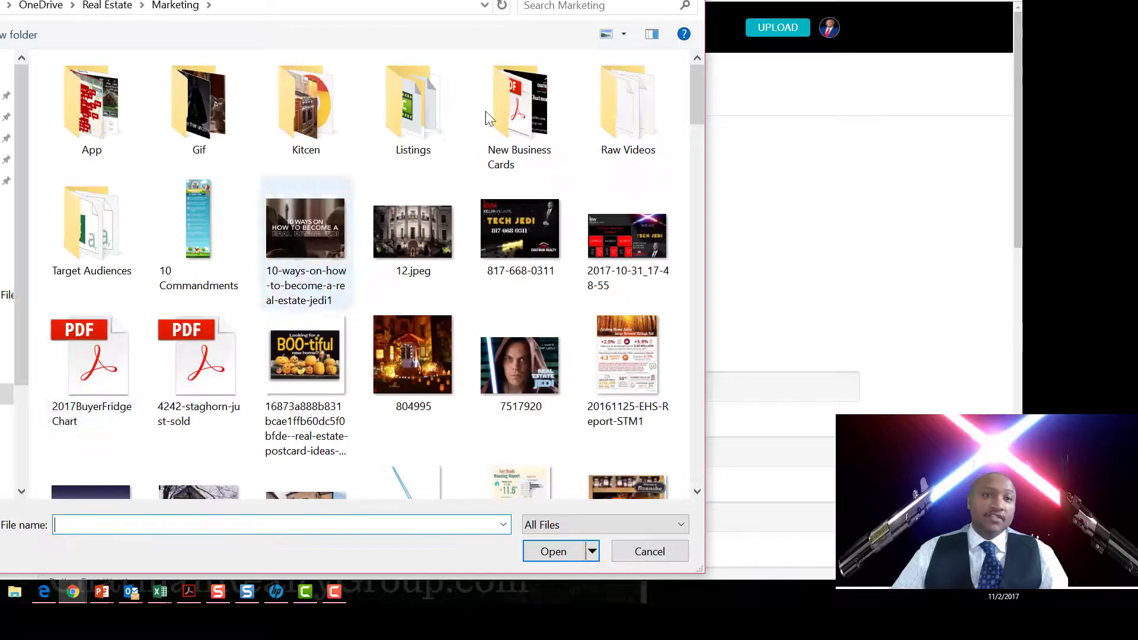
left_click(632, 552)
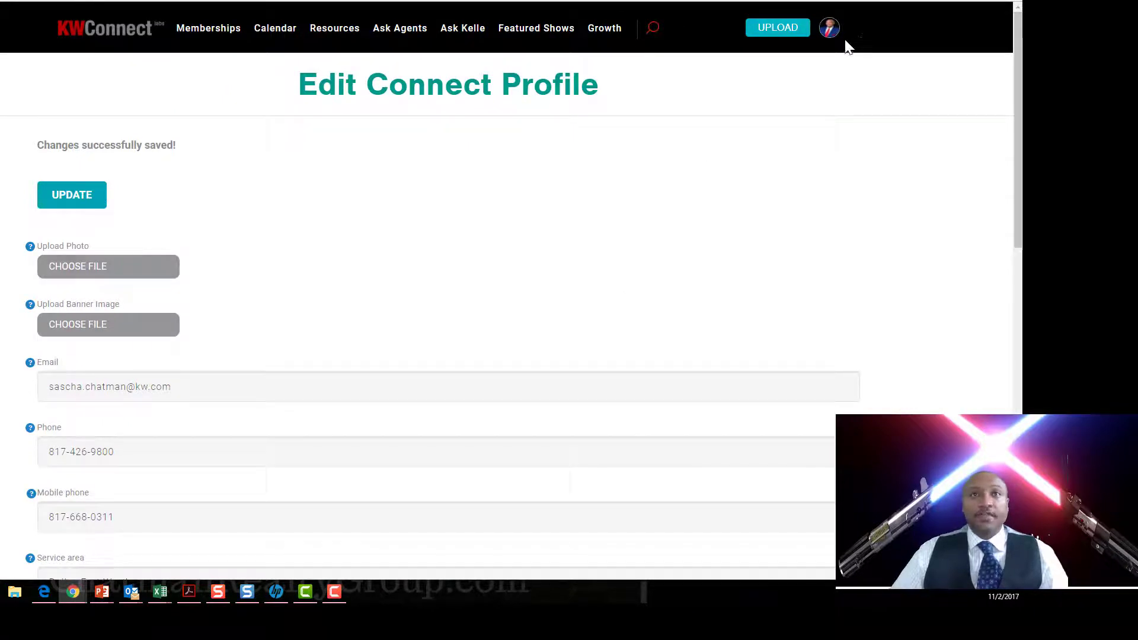
left_click(830, 34)
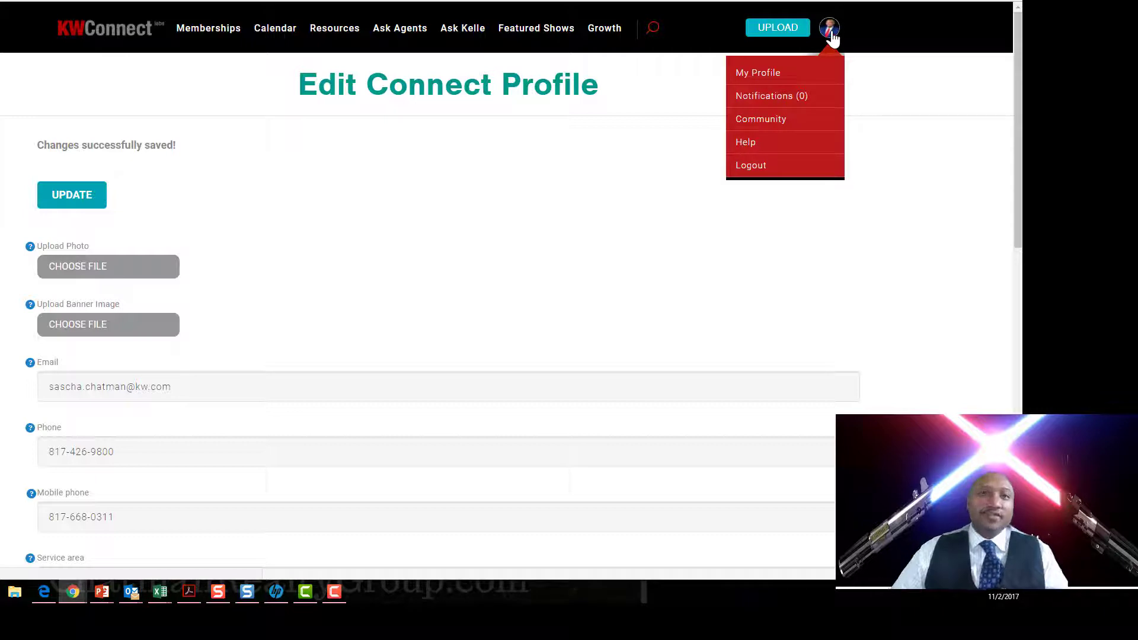
left_click(500, 199)
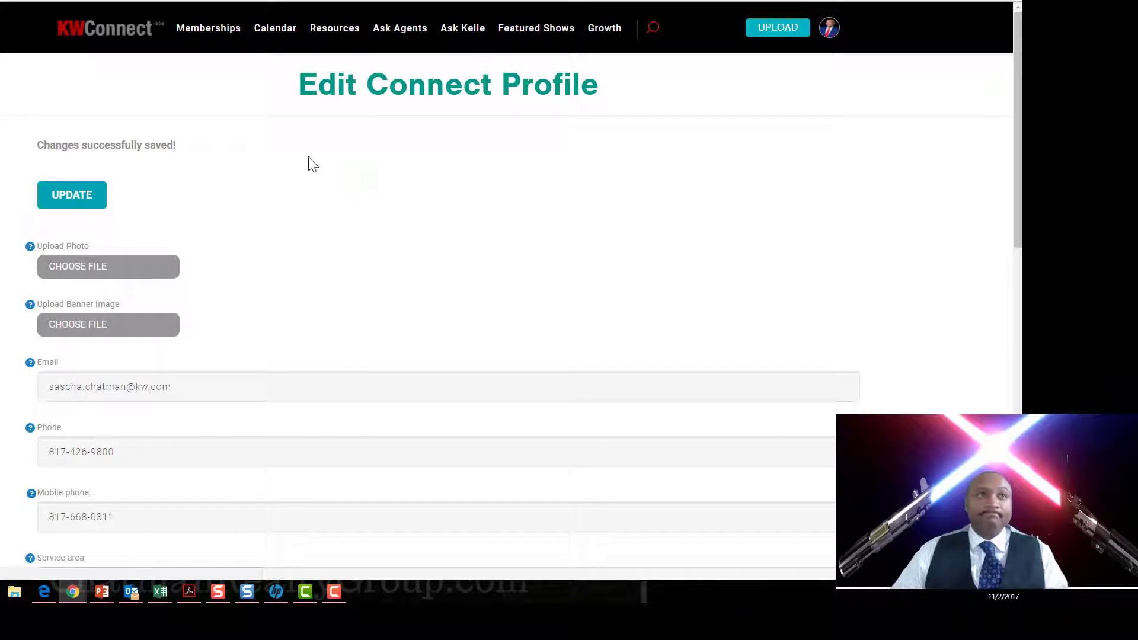
Open the KW Young Professionals membership from the Membership Directory.
left_click(193, 27)
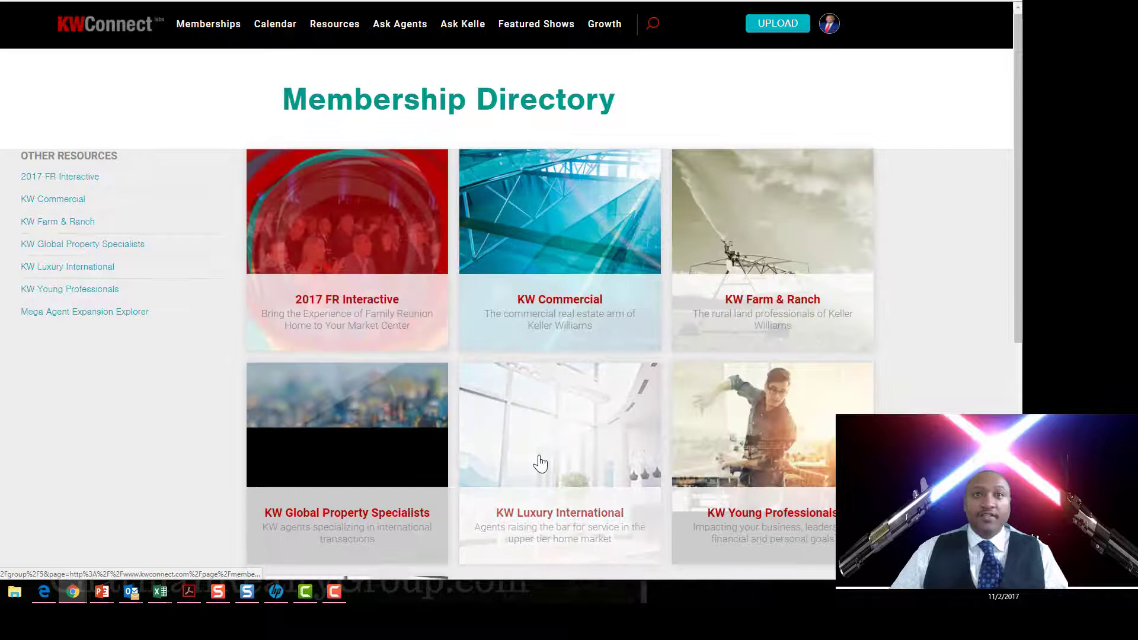
scroll(539, 464, "down", 5)
left_click(732, 216)
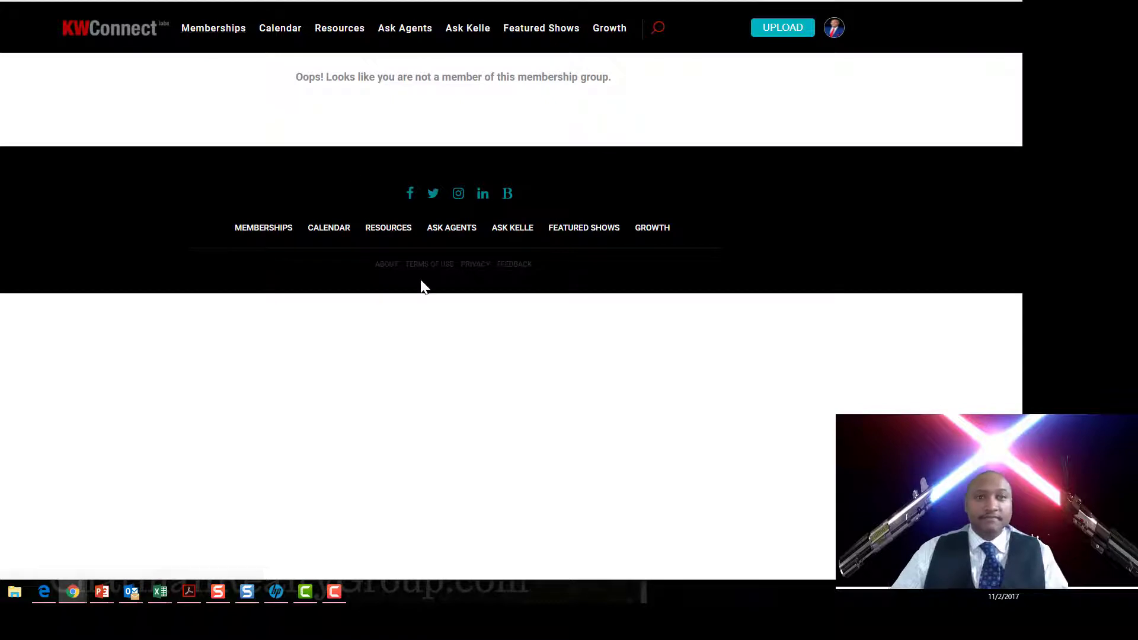
Go back to the Membership Directory and browse its membership cards.
key("alt+Left")
scroll(344, 218, "down", 6)
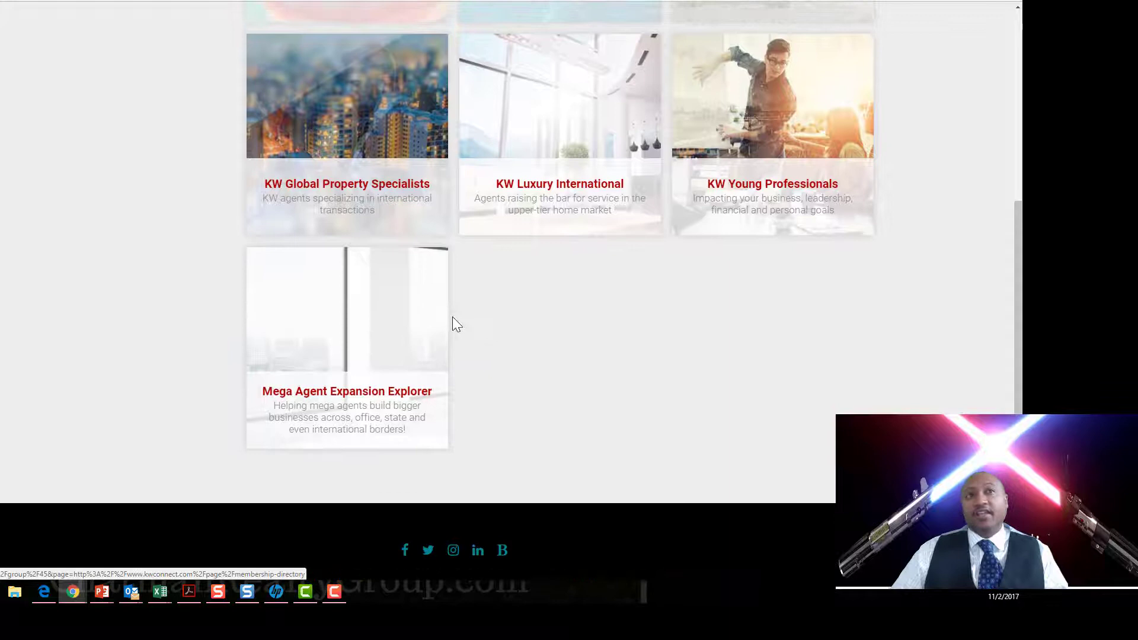
scroll(453, 317, "up", 6)
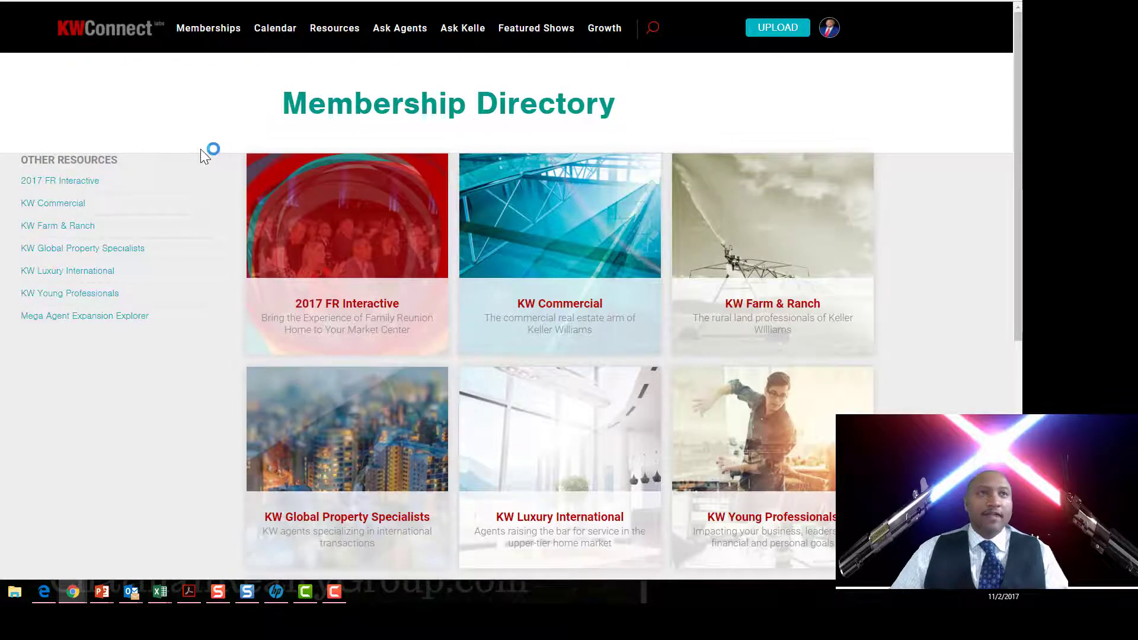
Show the November 2017 training calendar and focus its course search field.
left_click(278, 31)
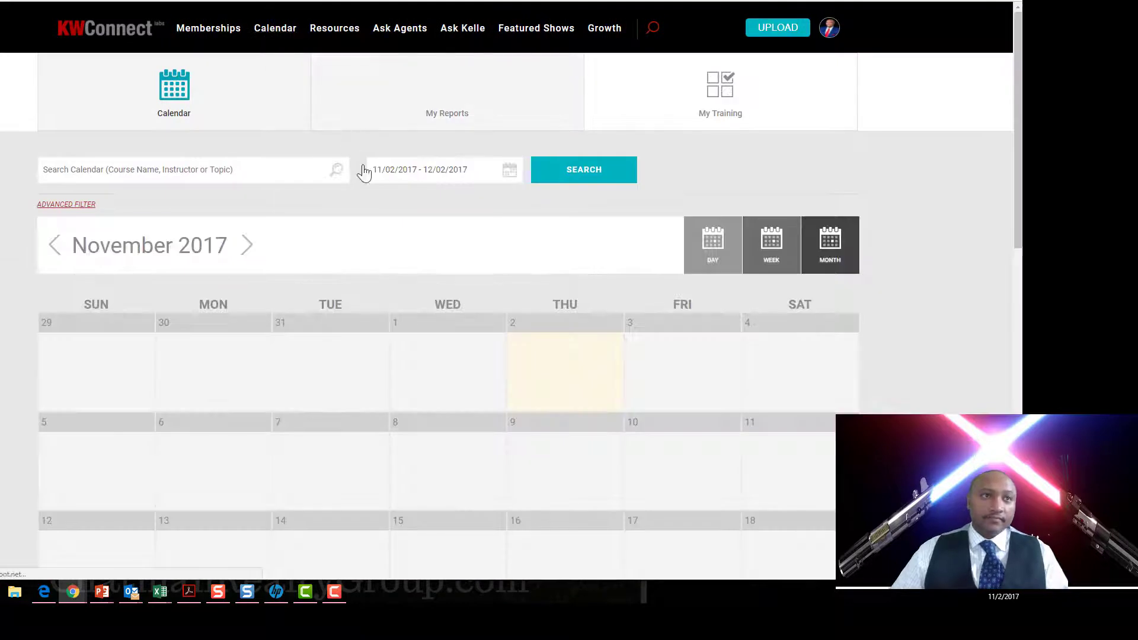
left_click(174, 173)
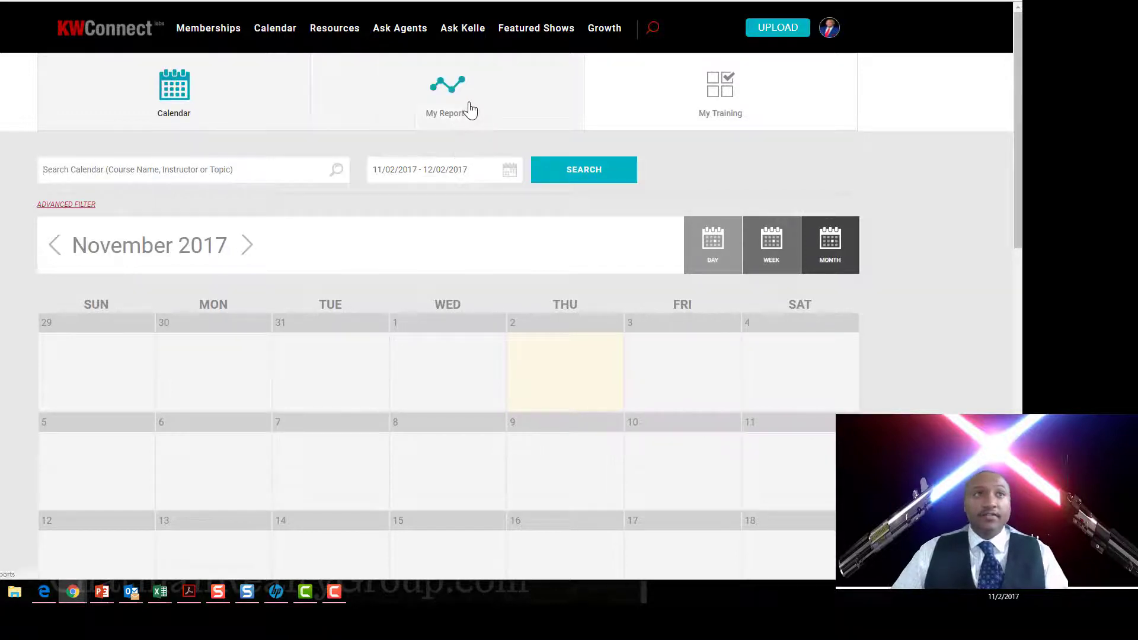
mouse_move(349, 35)
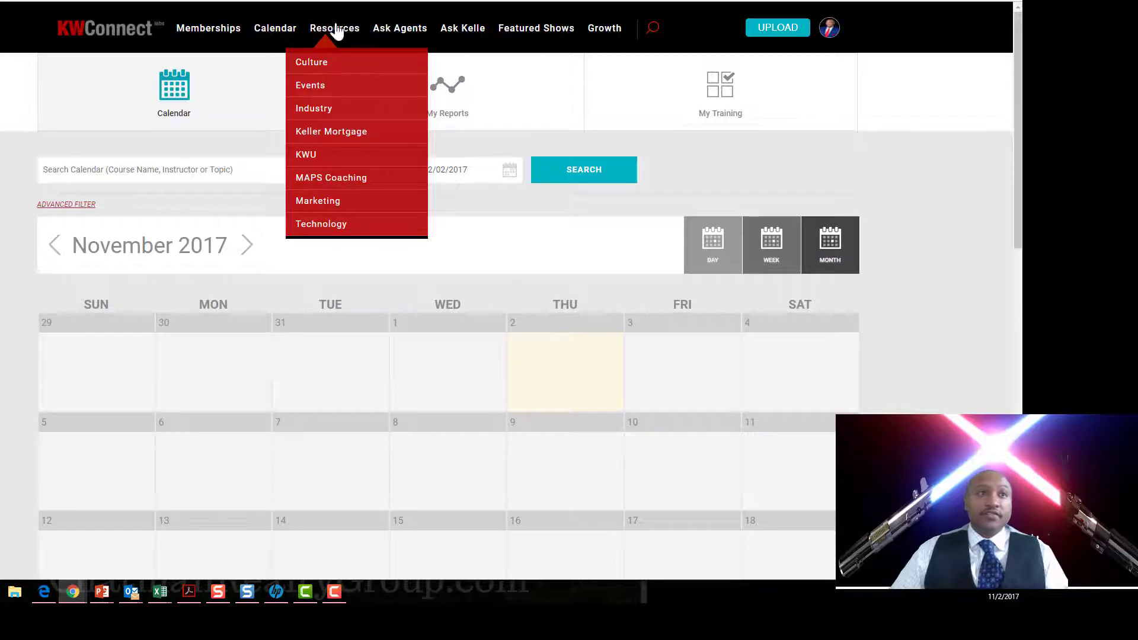
Go to Resources > Technology and browse tiles like Keller Cloud, CGI Calculator and kwVideo.
left_click(329, 228)
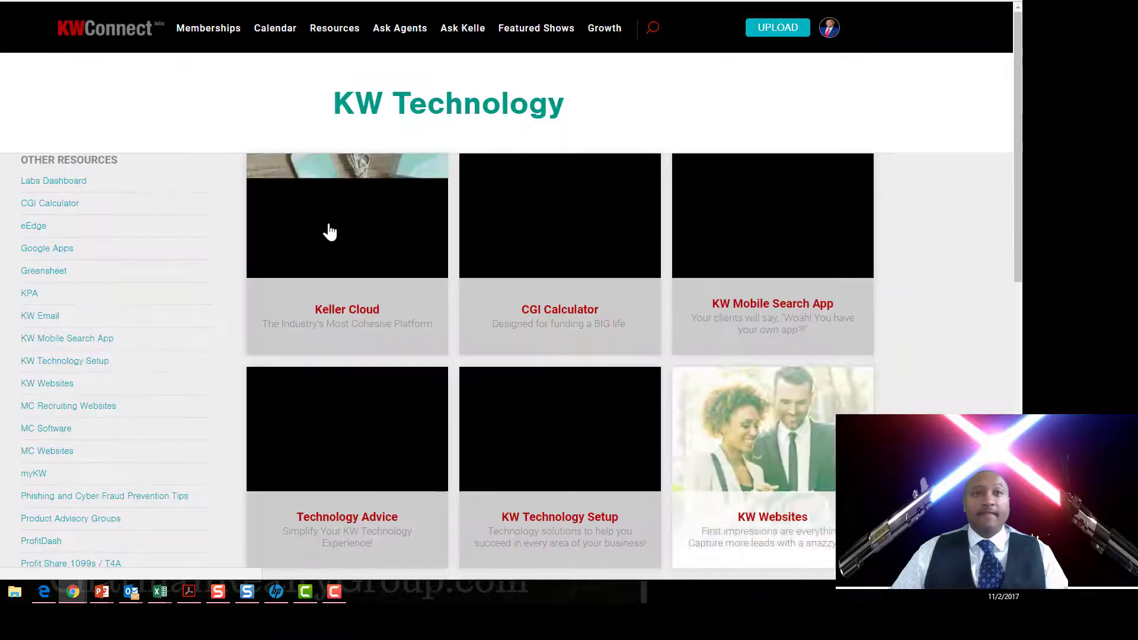
scroll(501, 190, "down", 2)
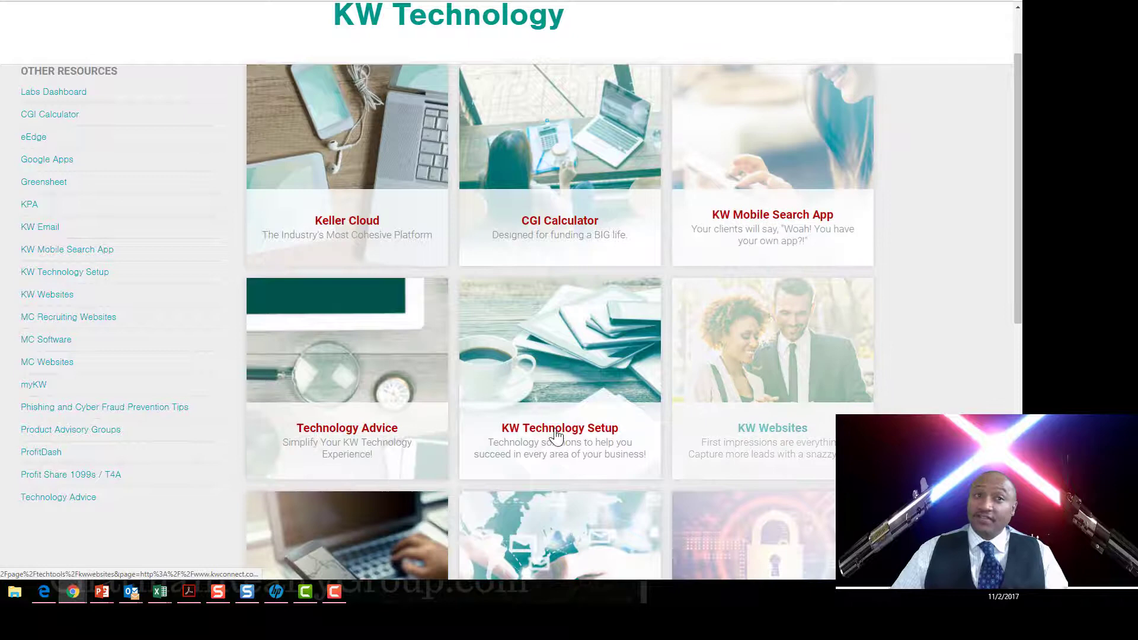
scroll(397, 441, "down", 2)
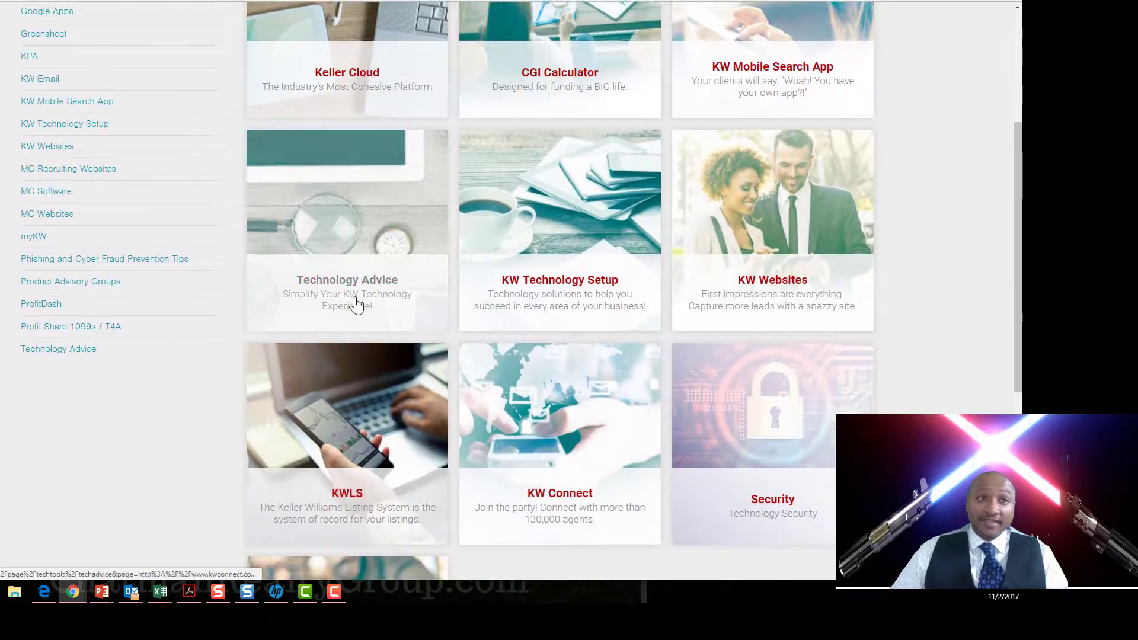
scroll(362, 302, "down", 3)
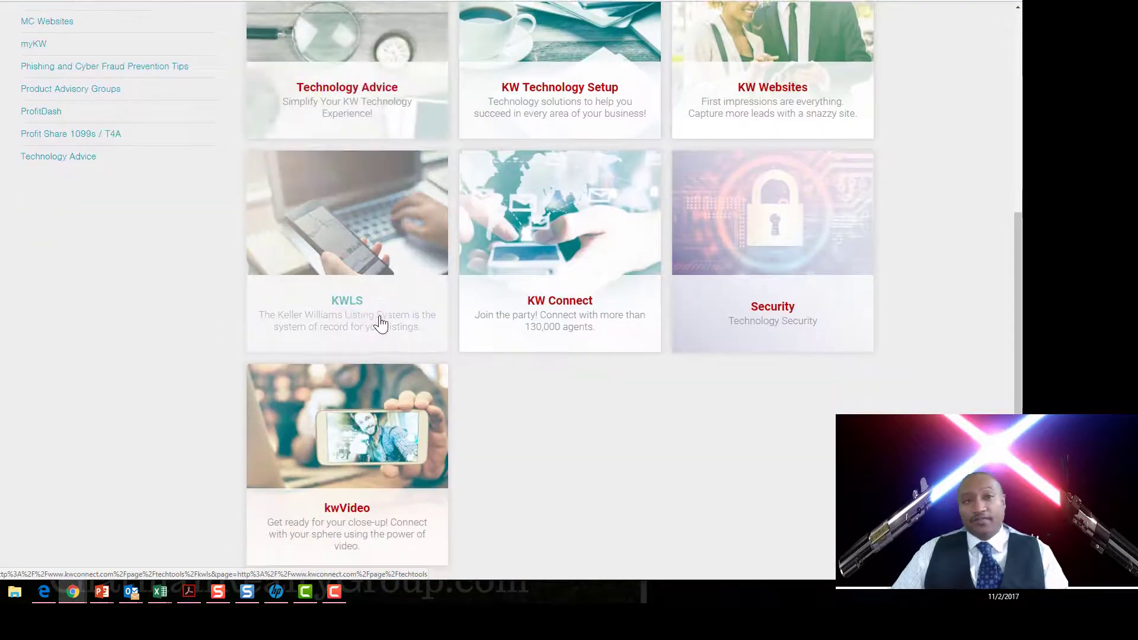
scroll(356, 352, "down", 2)
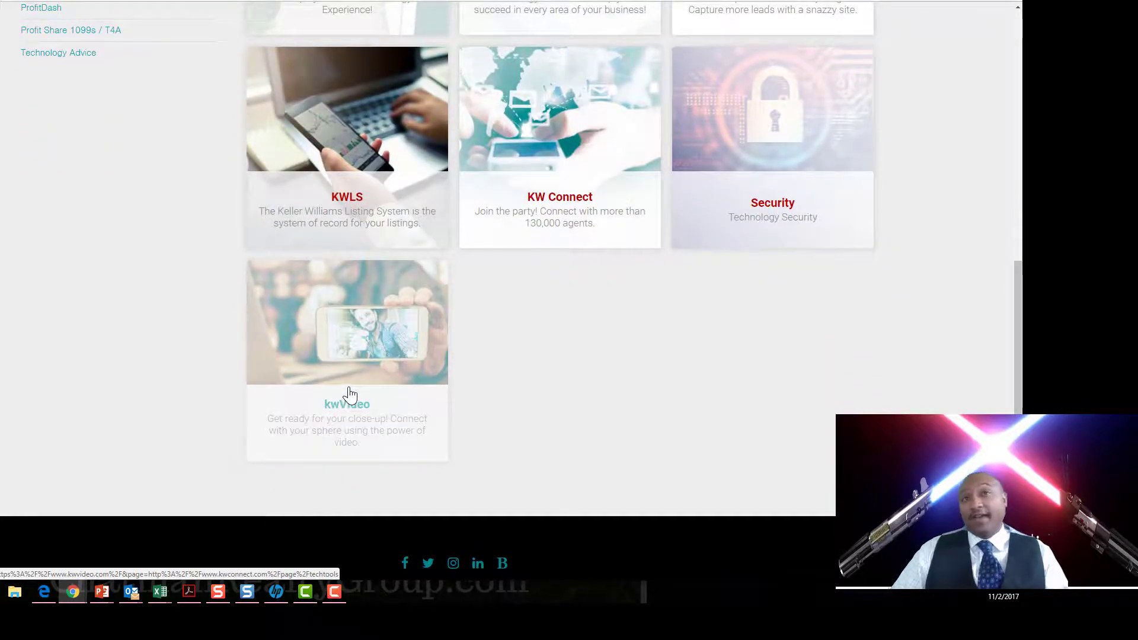
scroll(347, 391, "up", 8)
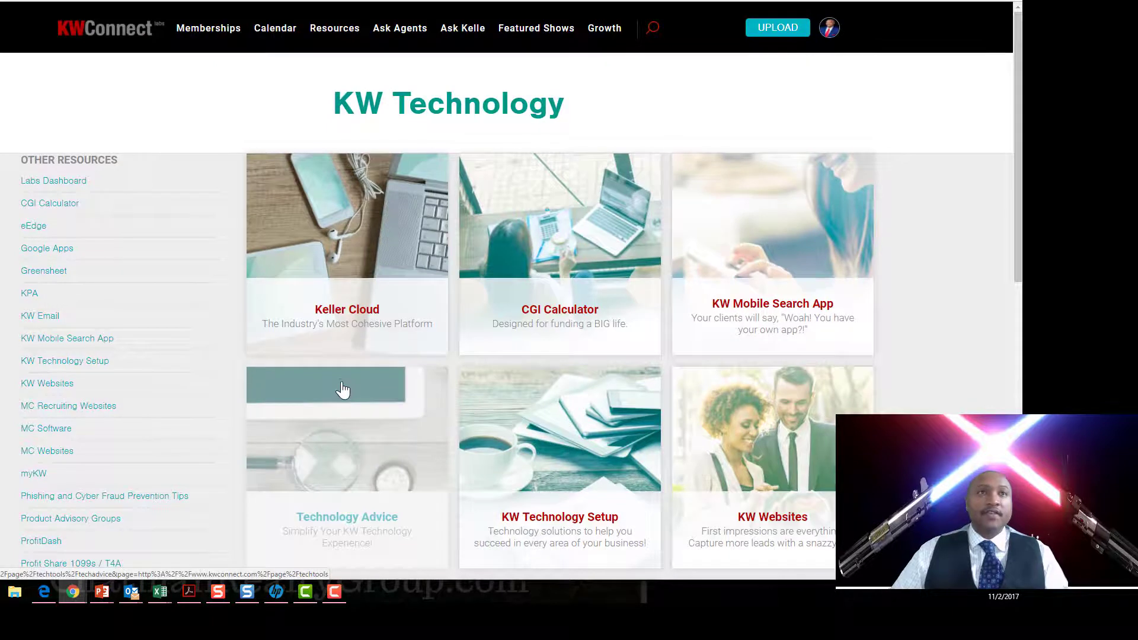
Browse the Ask Agents board's 768 questions and the Q/A Leaderboard, then return to the top.
left_click(399, 30)
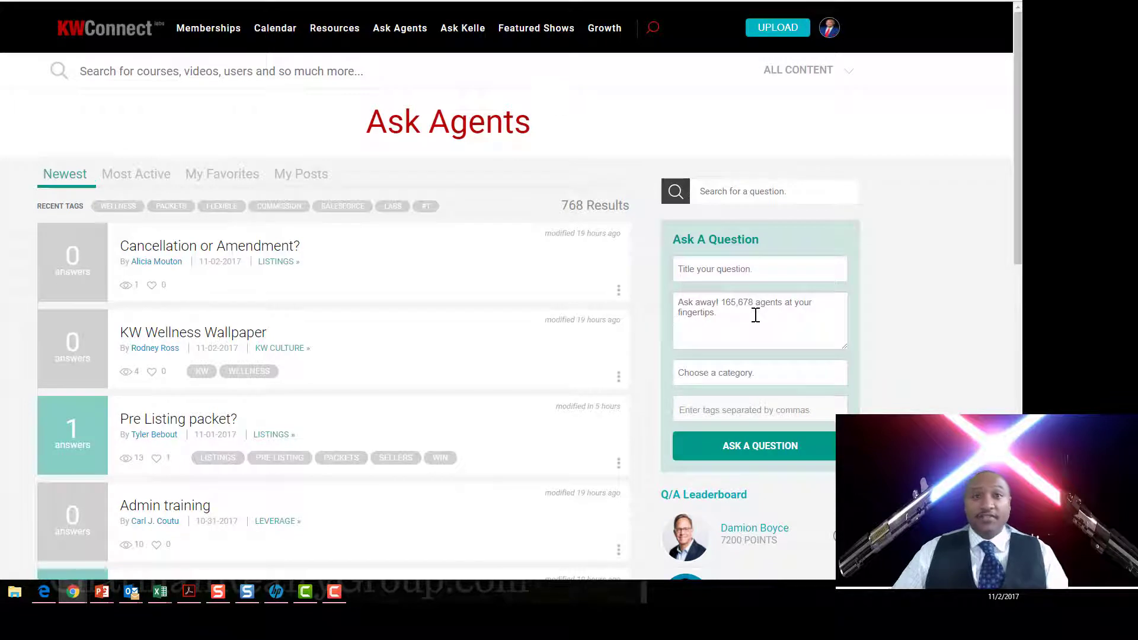
scroll(720, 385, "down", 4)
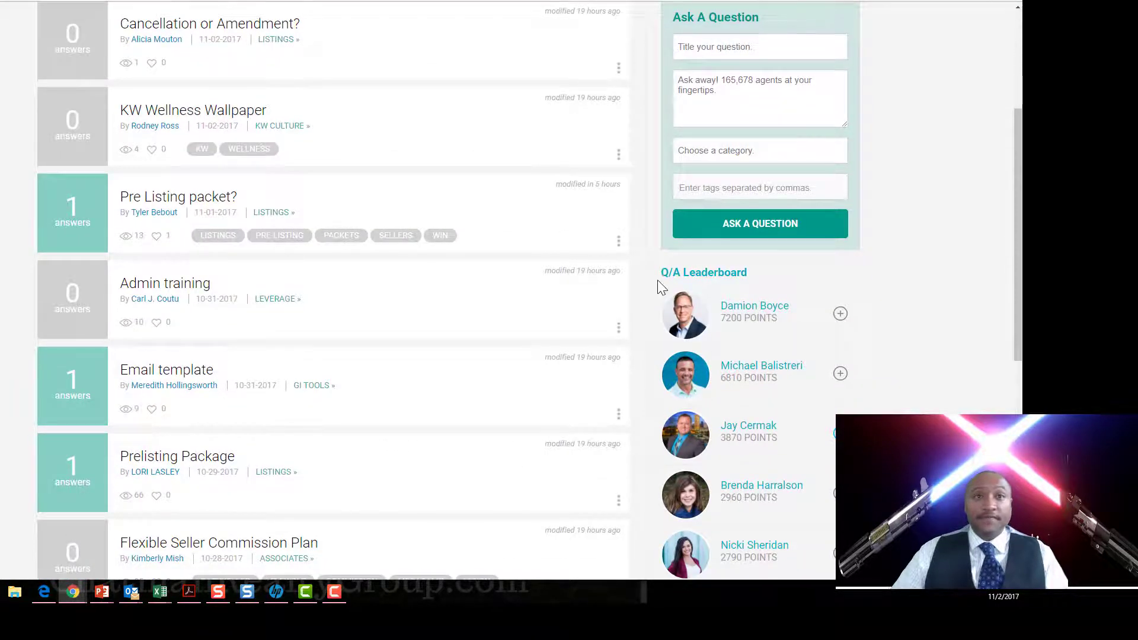
scroll(713, 294, "down", 3)
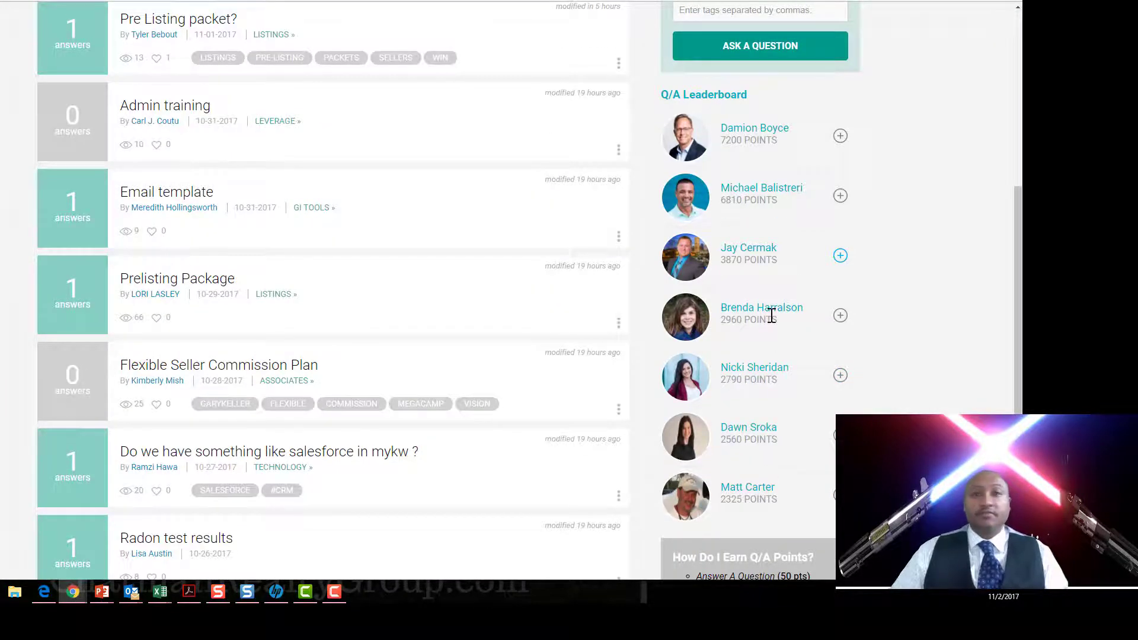
scroll(739, 332, "up", 7)
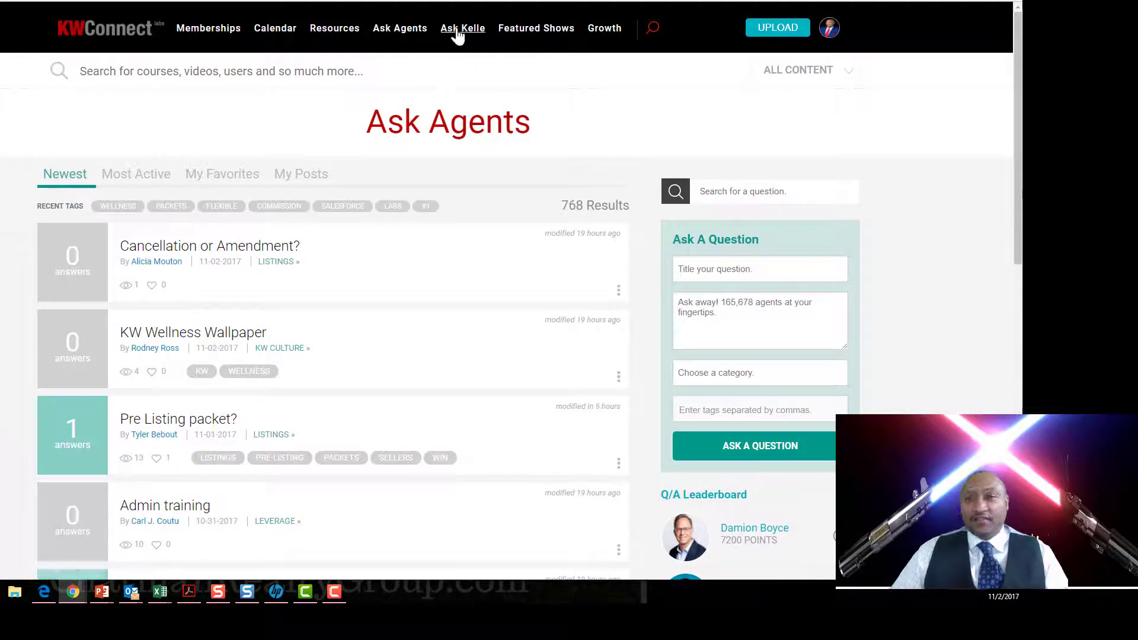
Go to the Ask Kelle page and place the cursor in its Ask something box.
left_click(459, 28)
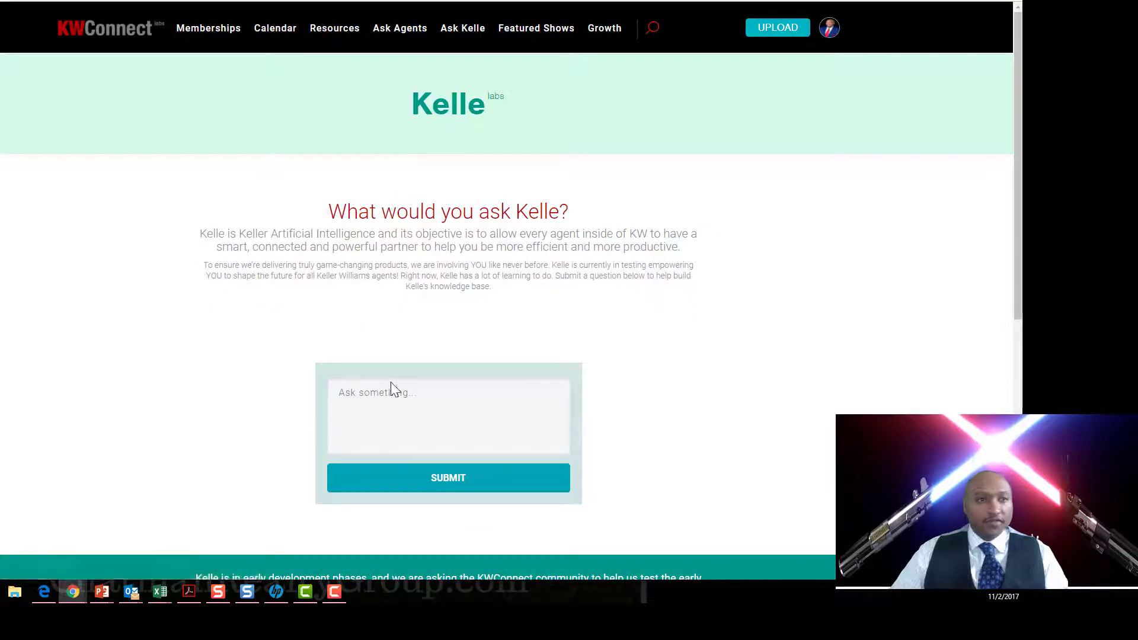
left_click(417, 433)
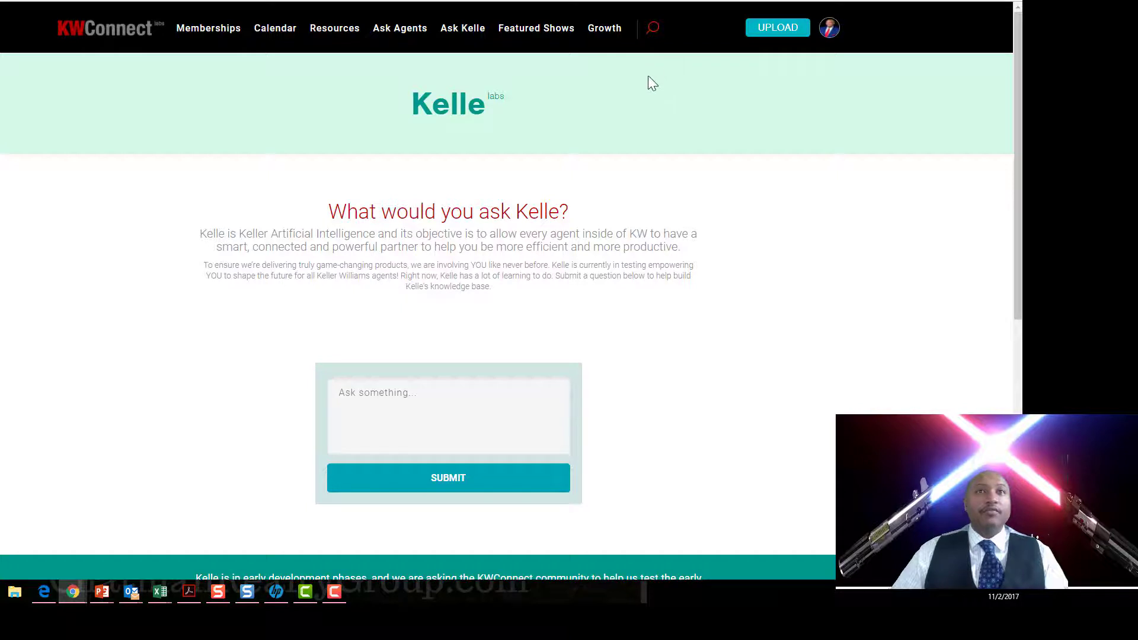
Search the site for the presenter's name using the suggested full name.
left_click(652, 29)
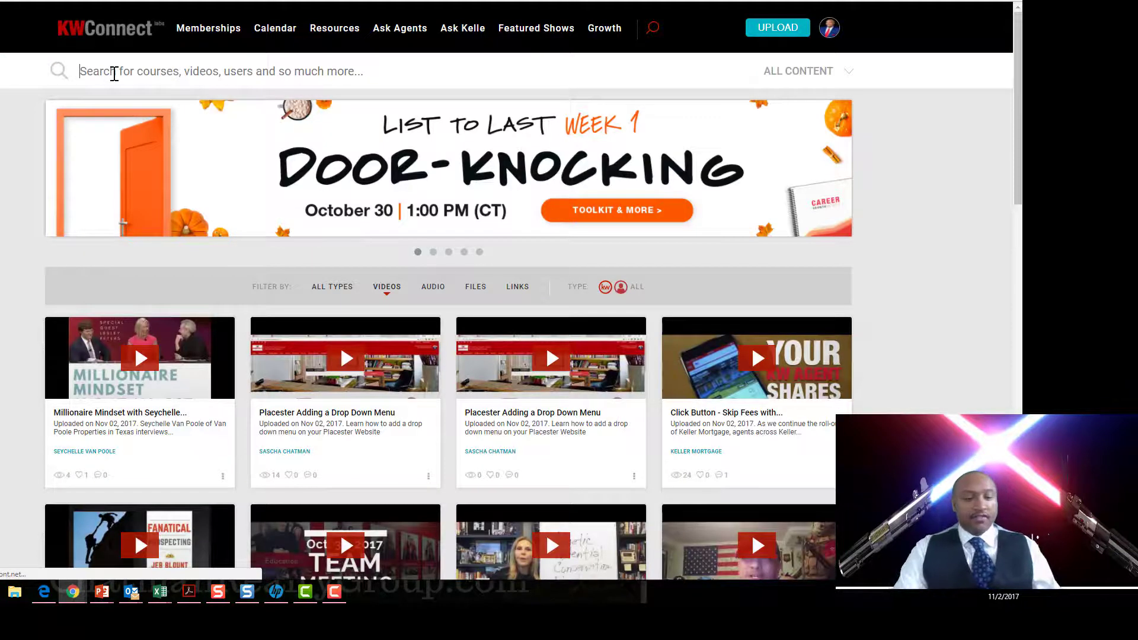
left_click(114, 71)
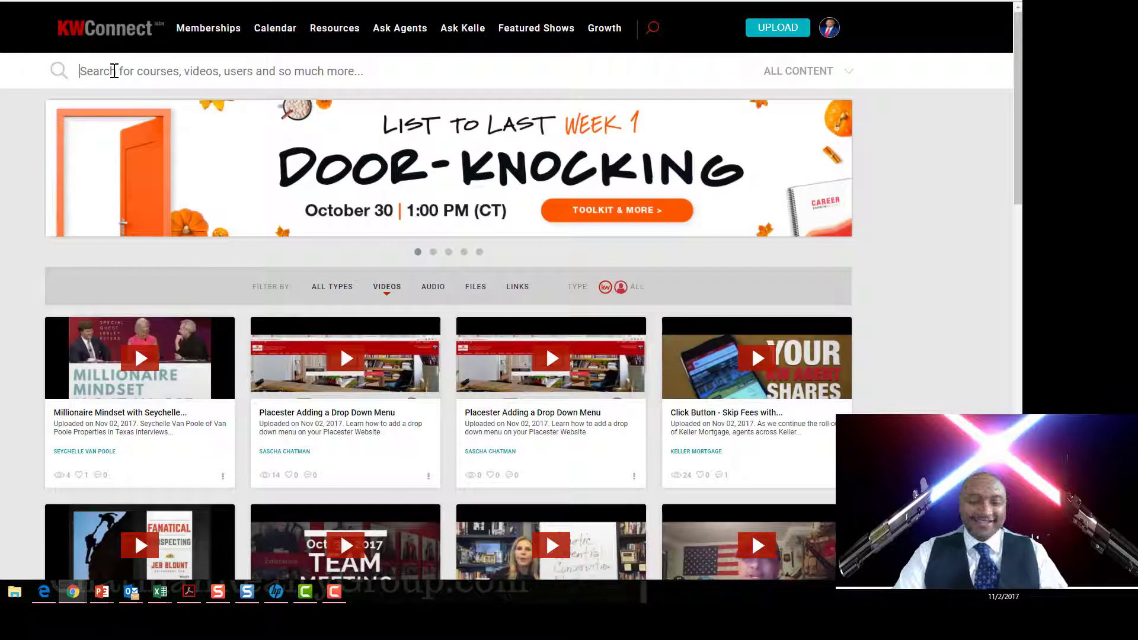
type("sascha")
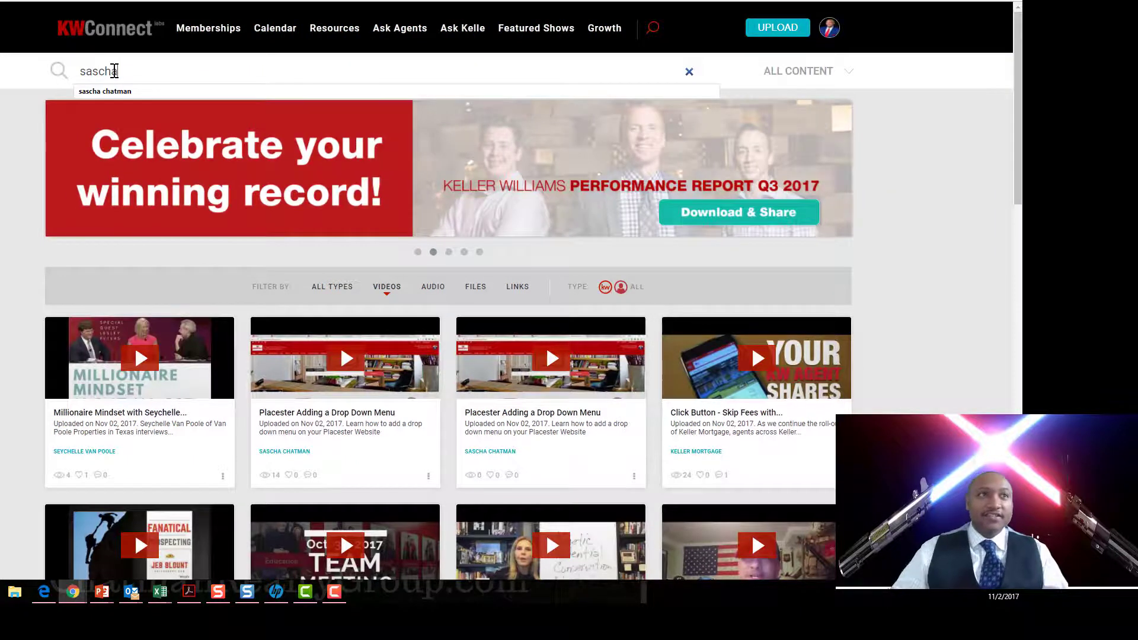
key("Down")
key("Return")
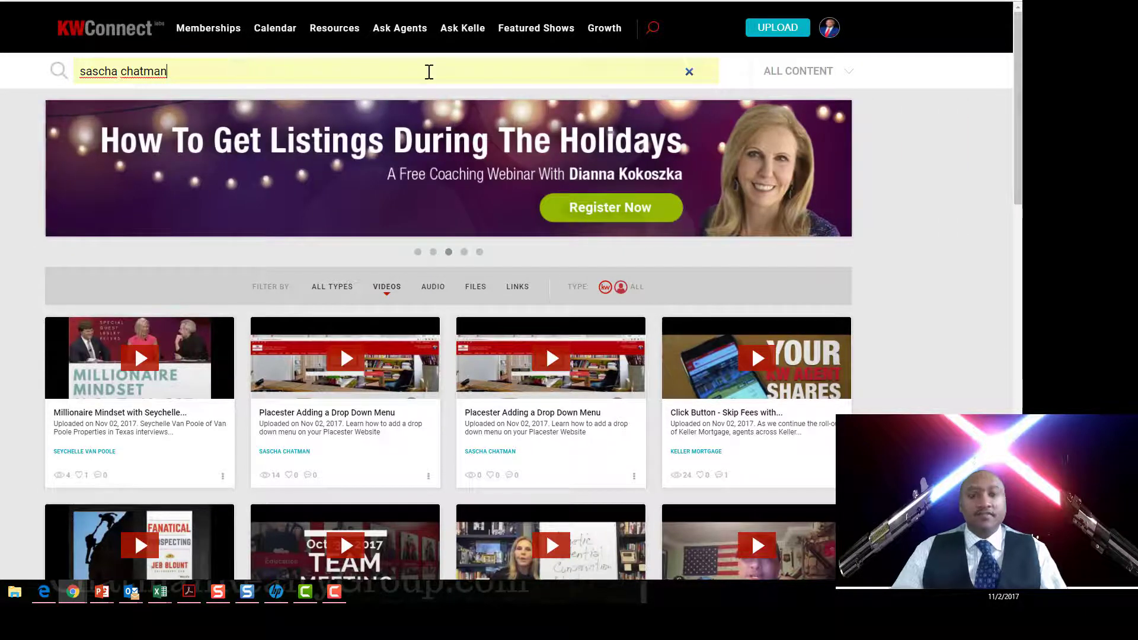
key("Return")
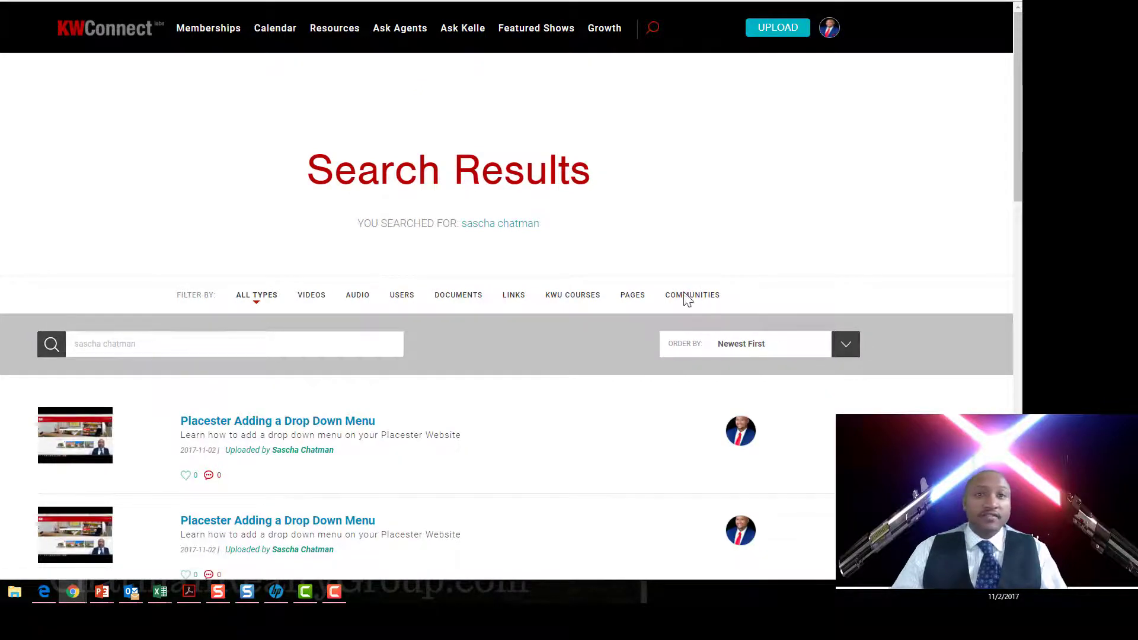
Open the presenter's profile, showing My Uploads, 13 followers and 10 following.
left_click(740, 432)
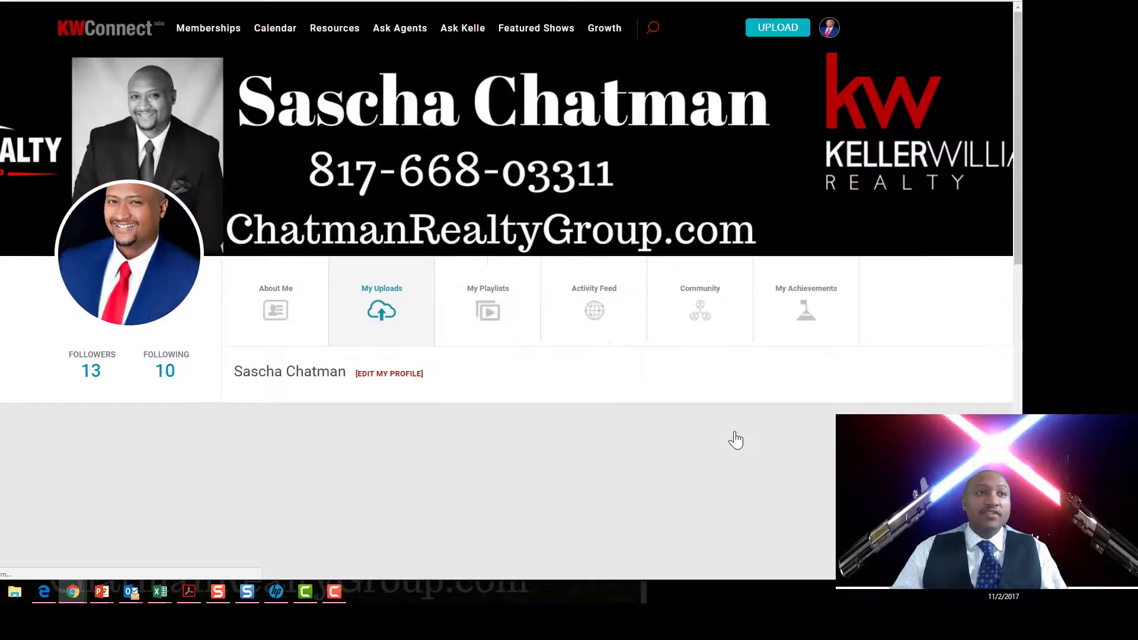